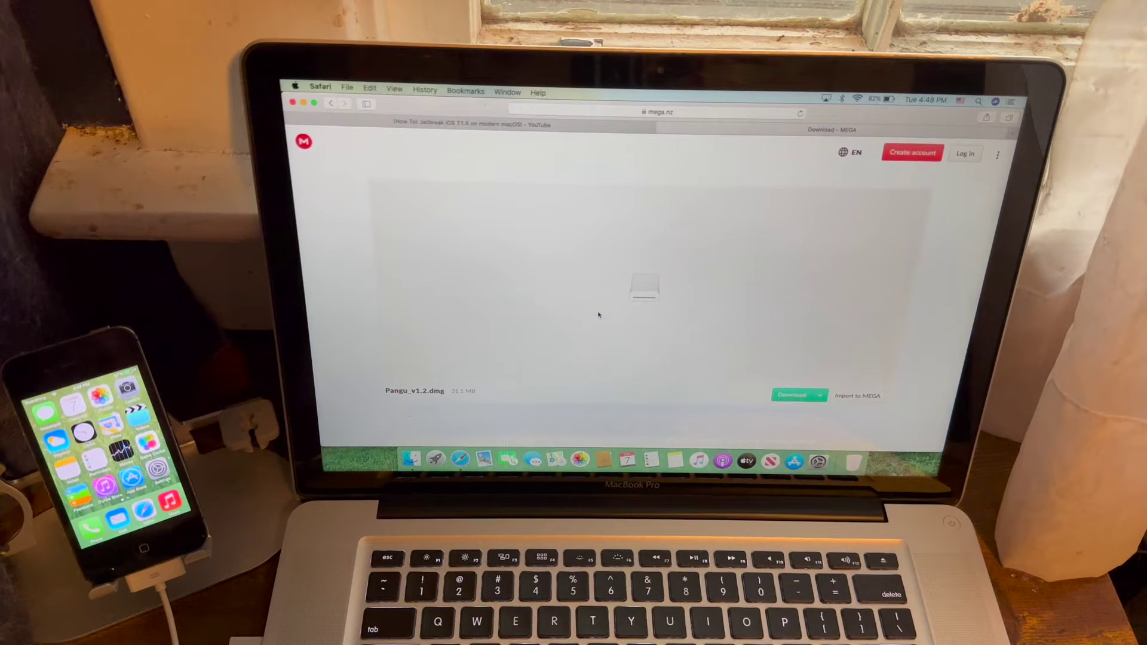
Switch to the YouTube tutorial tab showing the Pangu download link and Terminal command
click(540, 131)
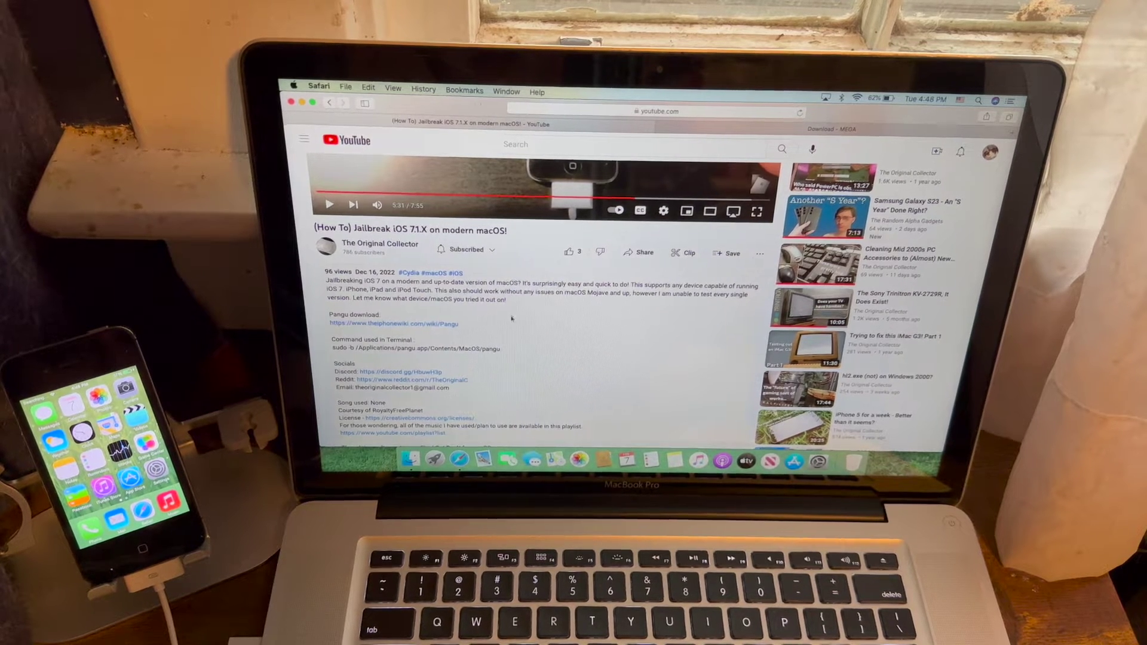
scroll(503, 265, down, 2)
scroll(504, 265, up, 5)
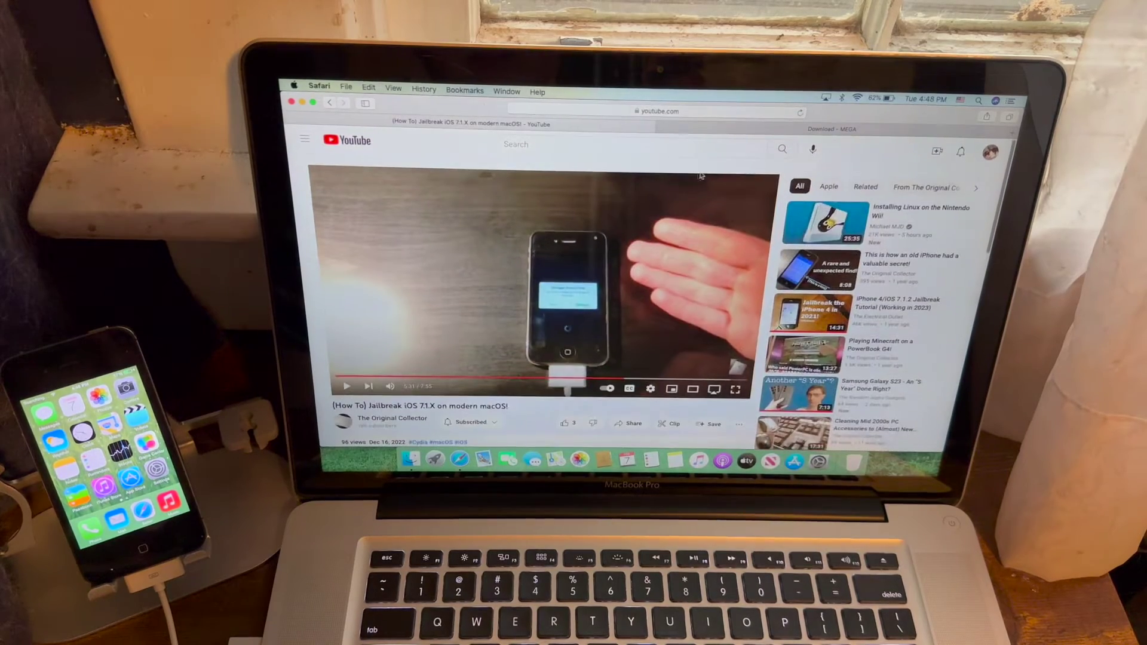
Return to the MEGA tab offering Pangu_v1.2.dmg (31.3 MB)
click(702, 129)
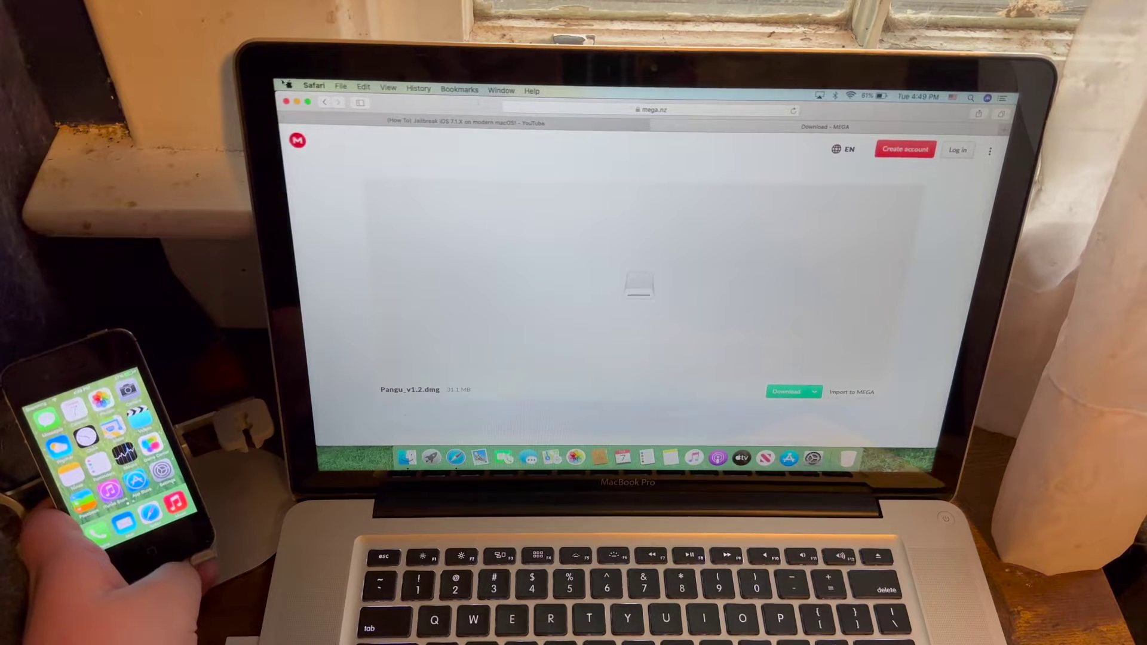
Quit Safari and open the Pangu_v1.2.dmg disk image from the desktop
click(312, 86)
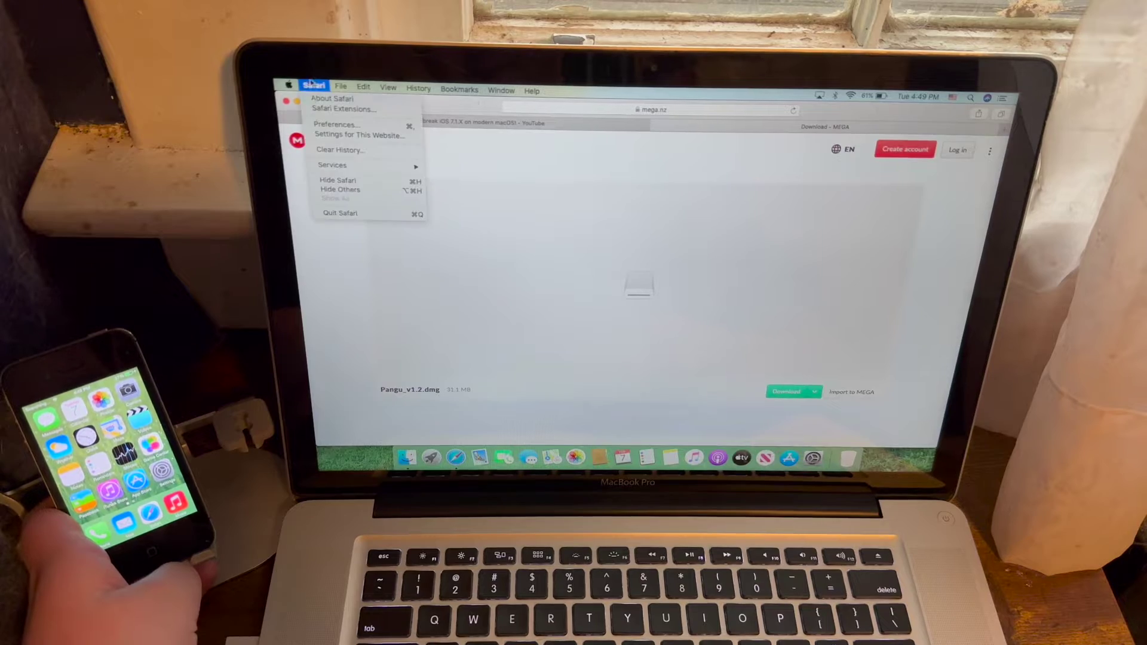
click(339, 214)
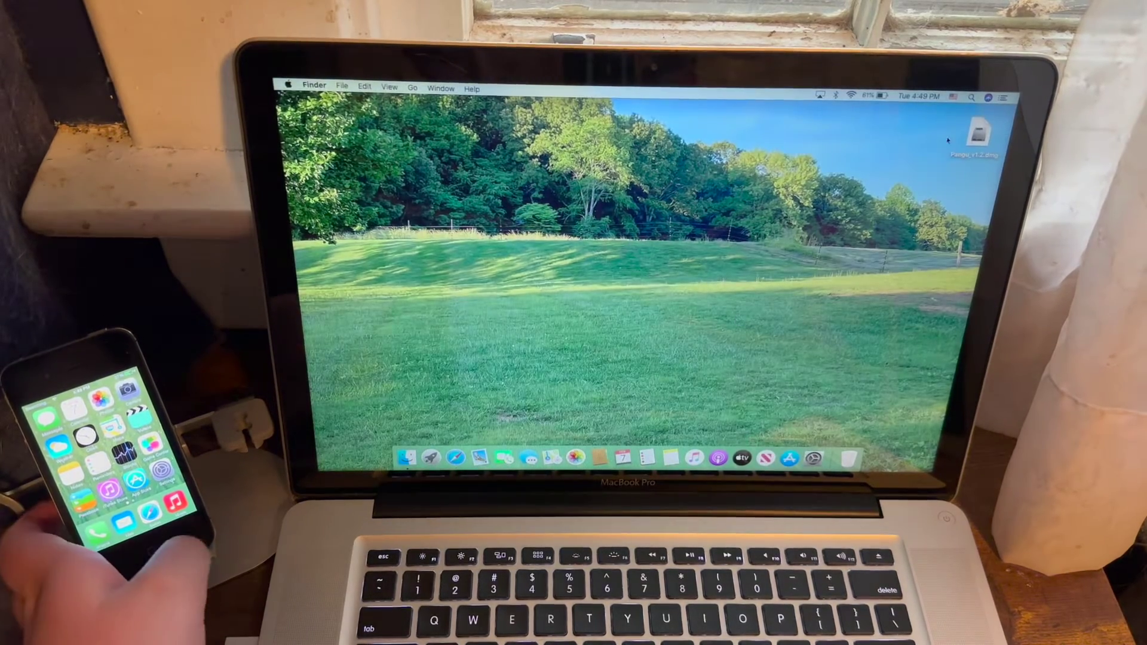
double_click(977, 132)
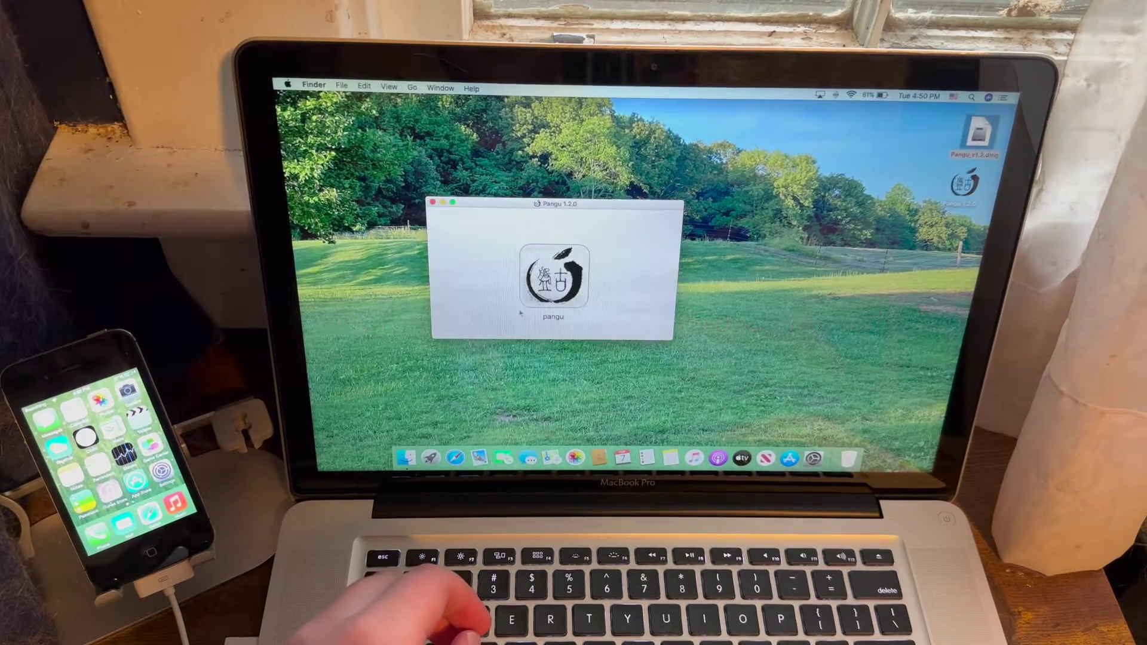
Move the mounted Pangu volume window aside and close it
drag(963, 184, 760, 453)
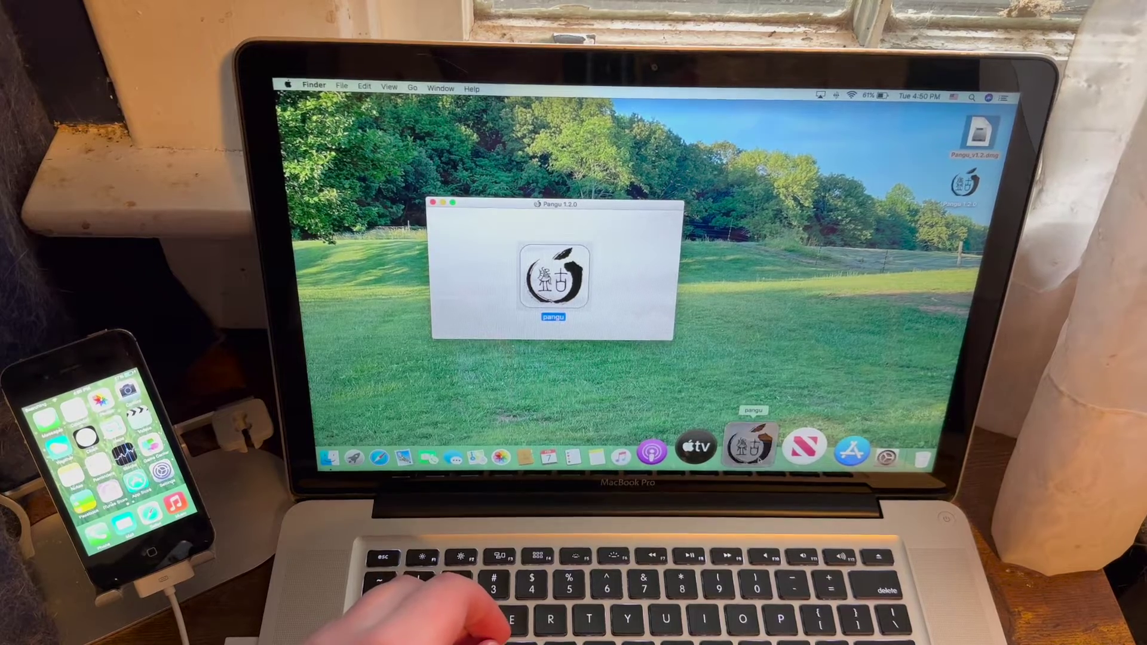
drag(759, 462, 632, 337)
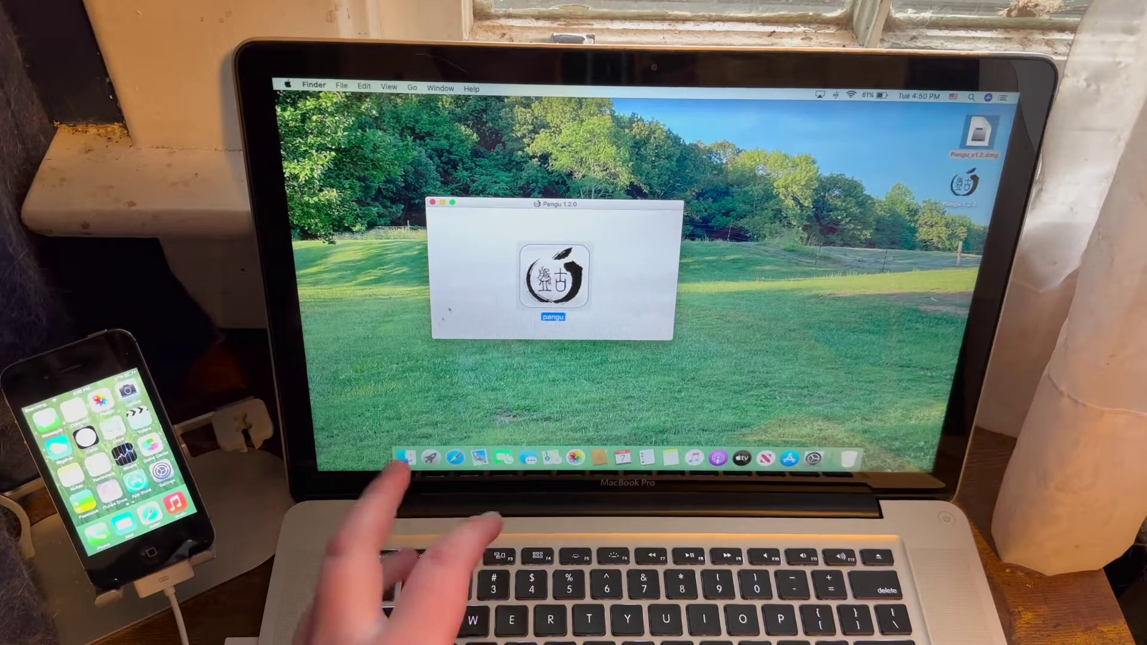
key(cmd+w)
drag(505, 205, 396, 231)
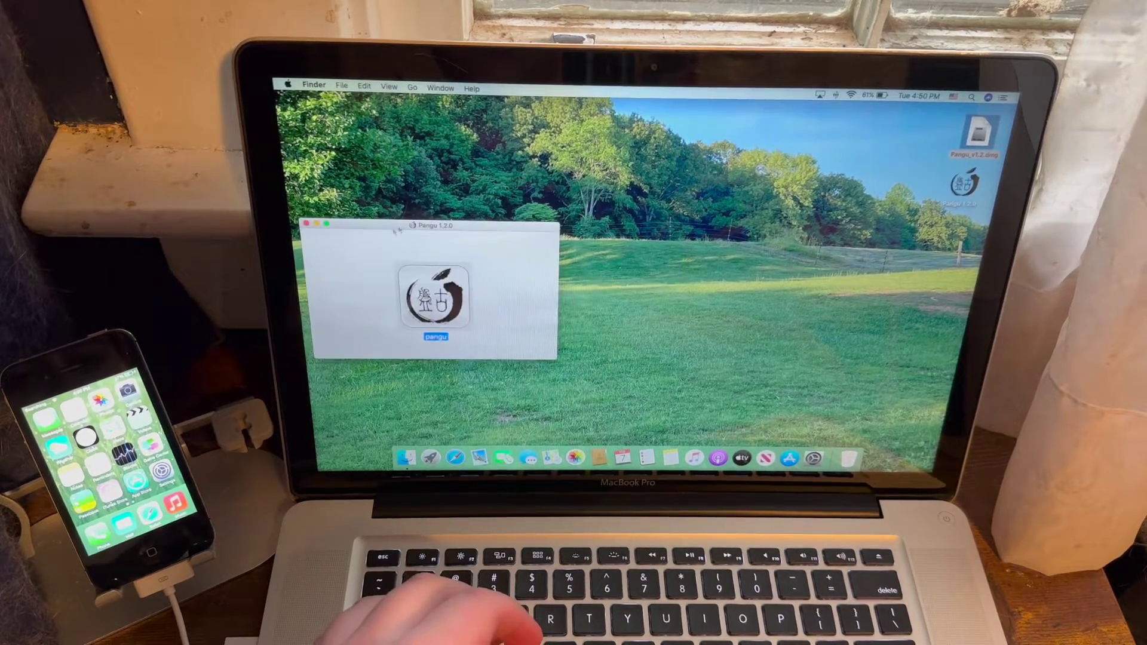
key(super+w)
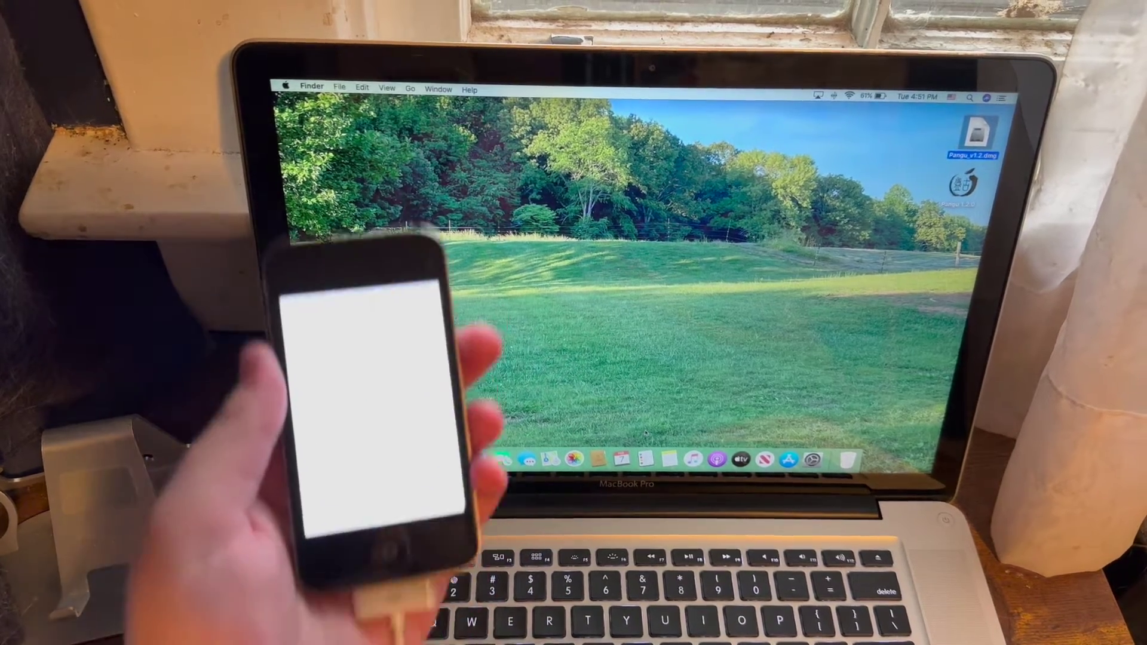
scroll(327, 457, up, 10)
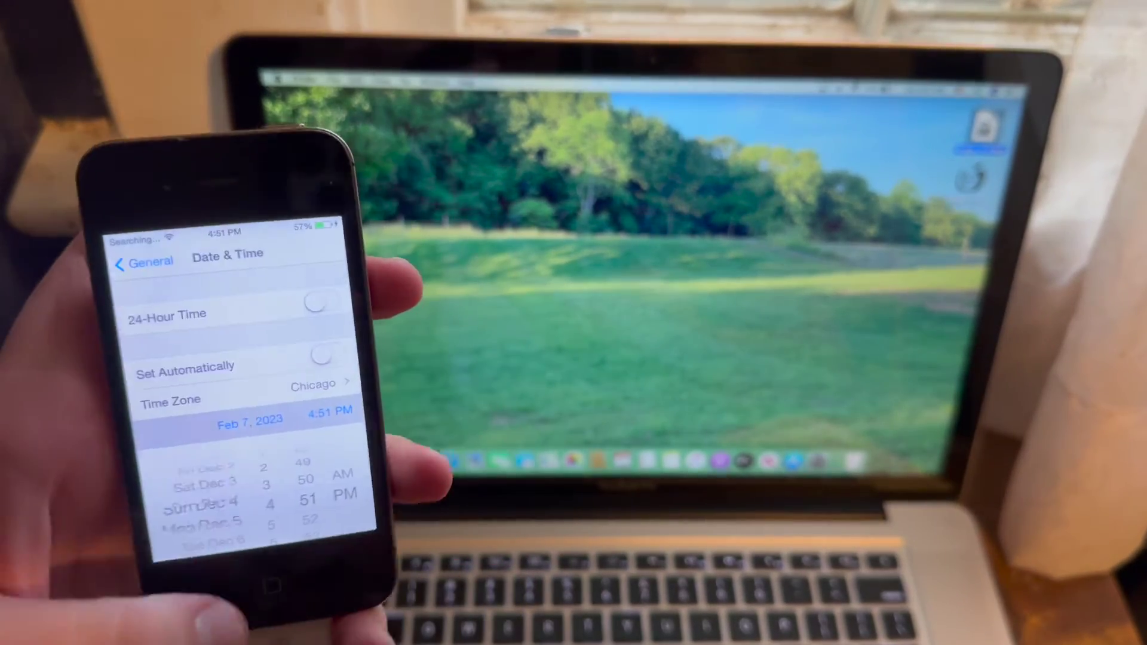
scroll(242, 524, up, 10)
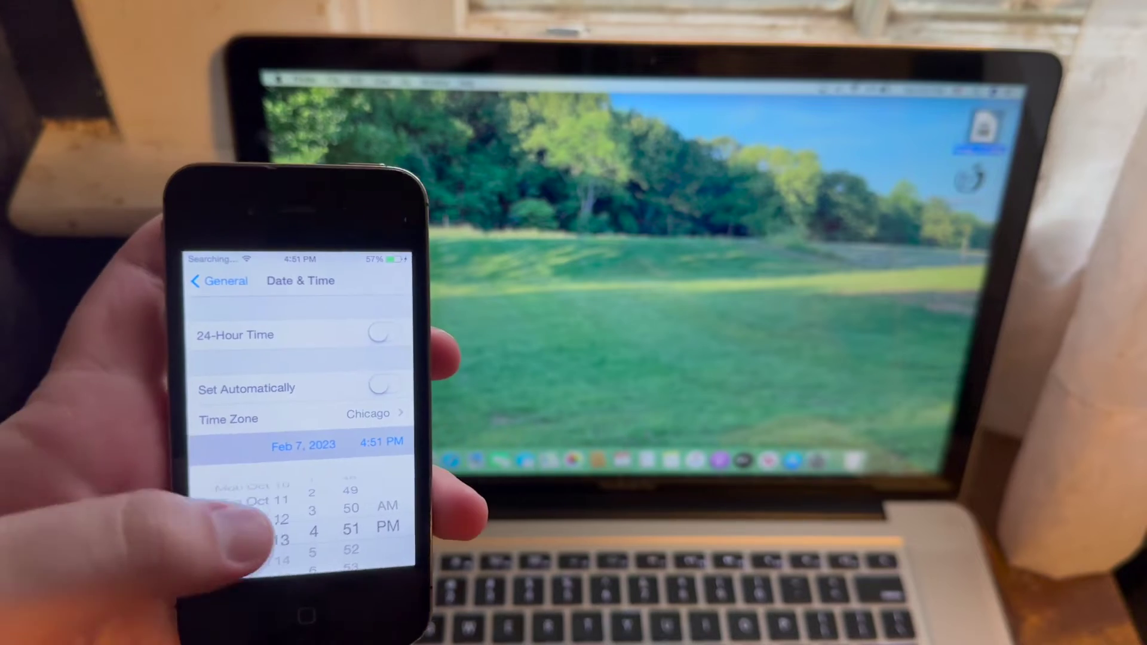
scroll(269, 529, up, 10)
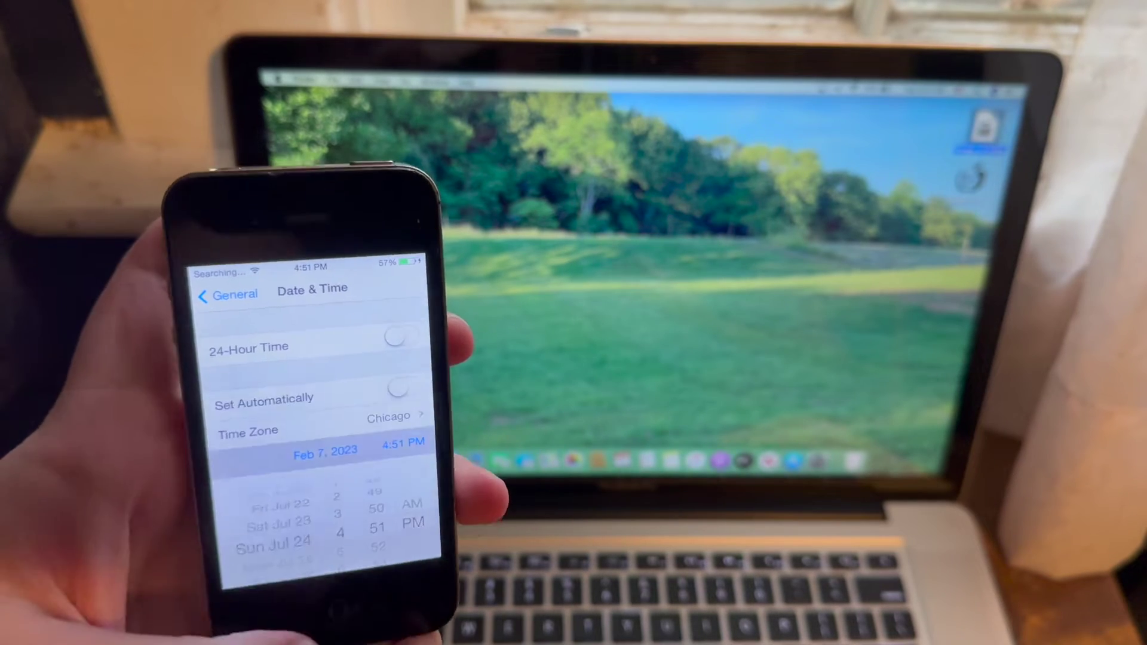
scroll(268, 529, up, 10)
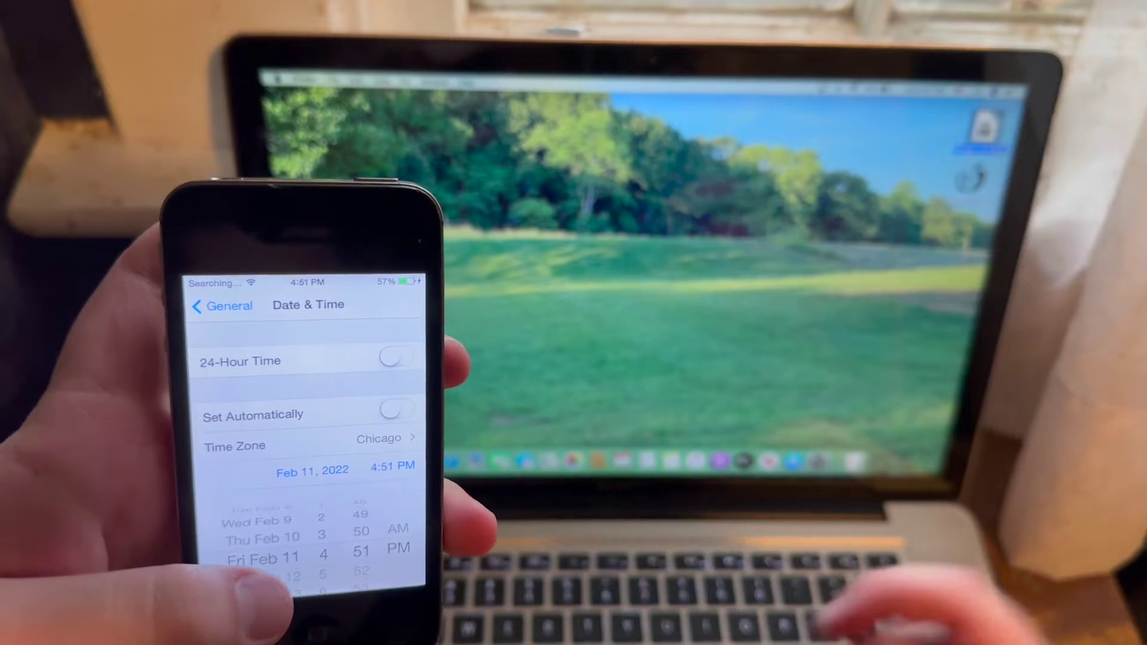
scroll(270, 529, up, 10)
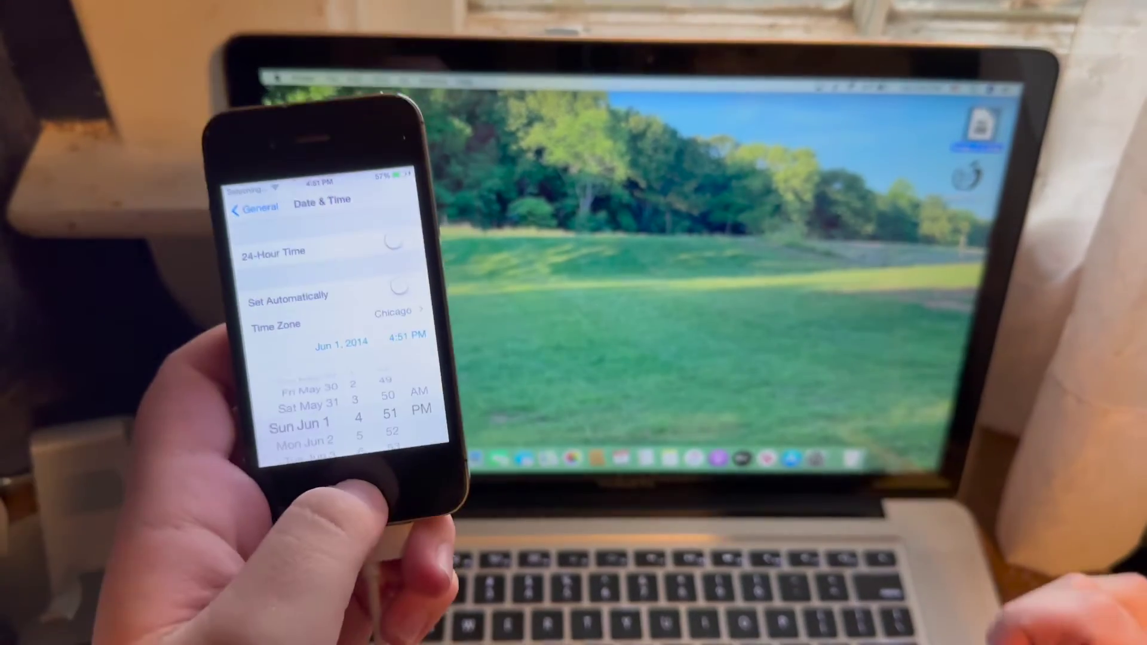
Go back to the iPhone home screen with the date now June 1, 2014
click(348, 508)
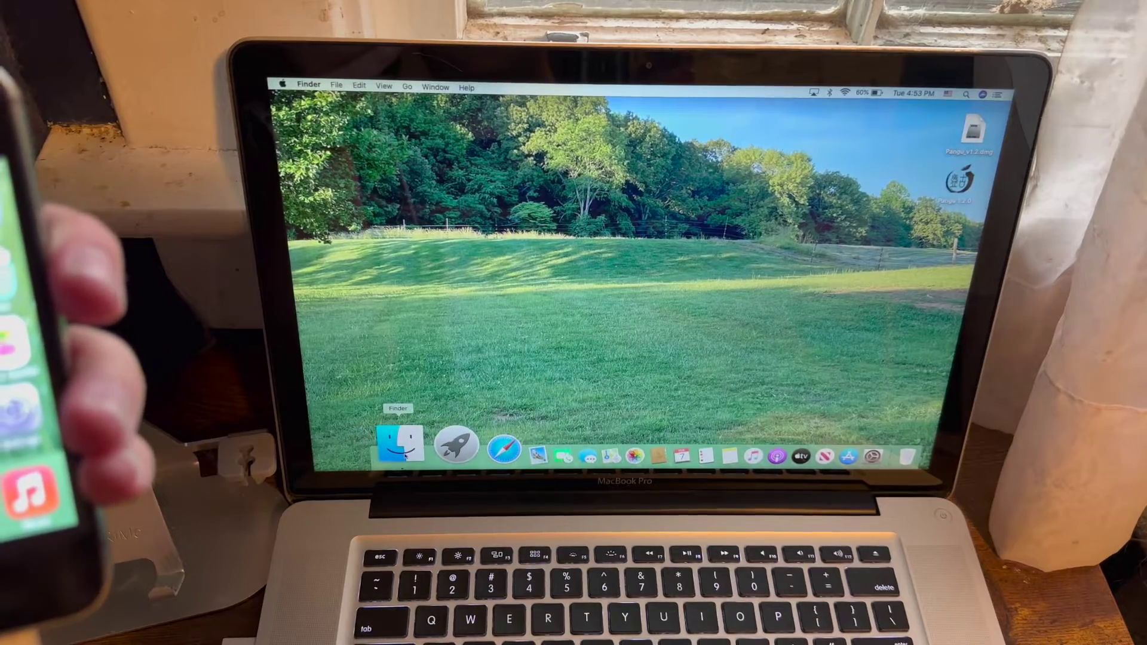
Launch Terminal from Launchpad's Other folder and enter the sudo -b prefix
click(423, 444)
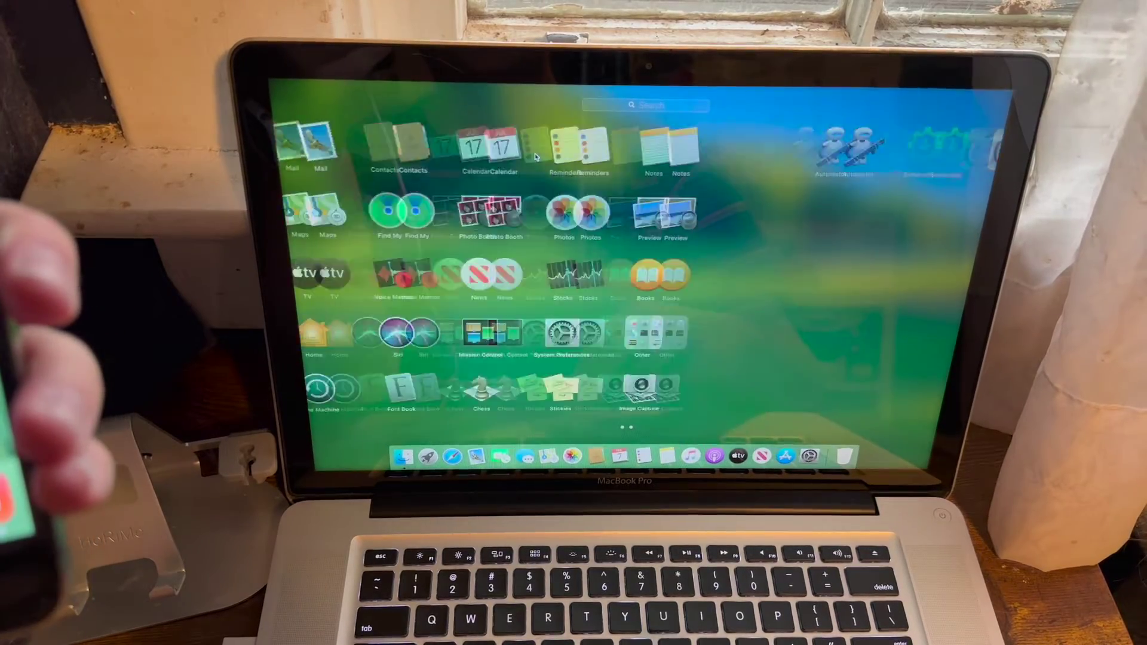
click(874, 337)
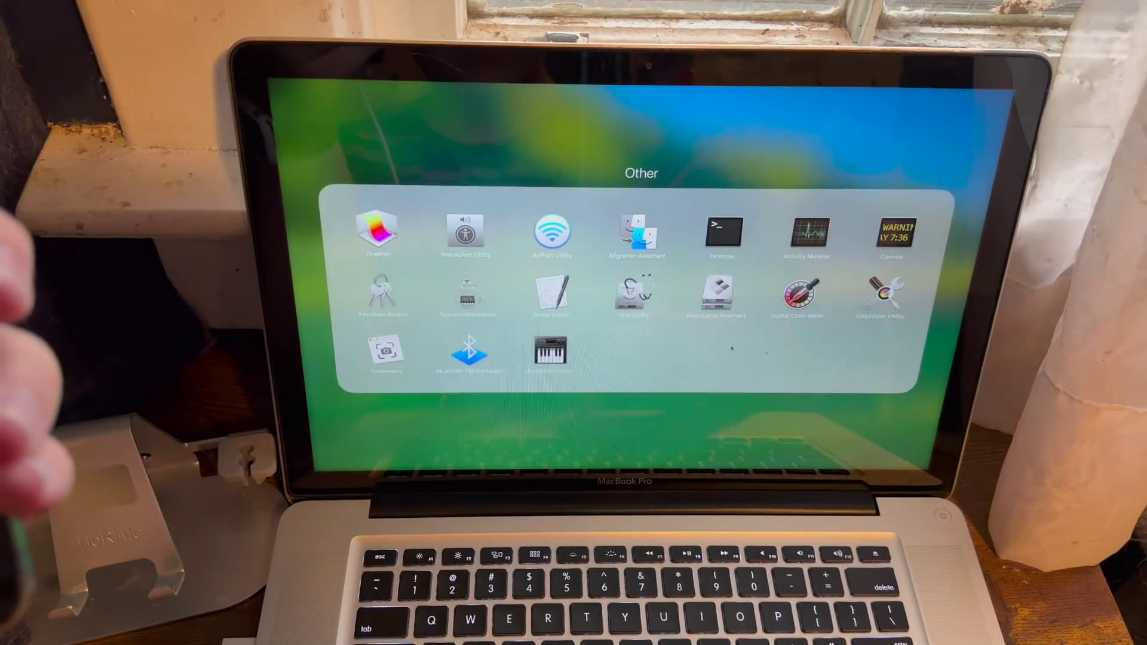
click(733, 239)
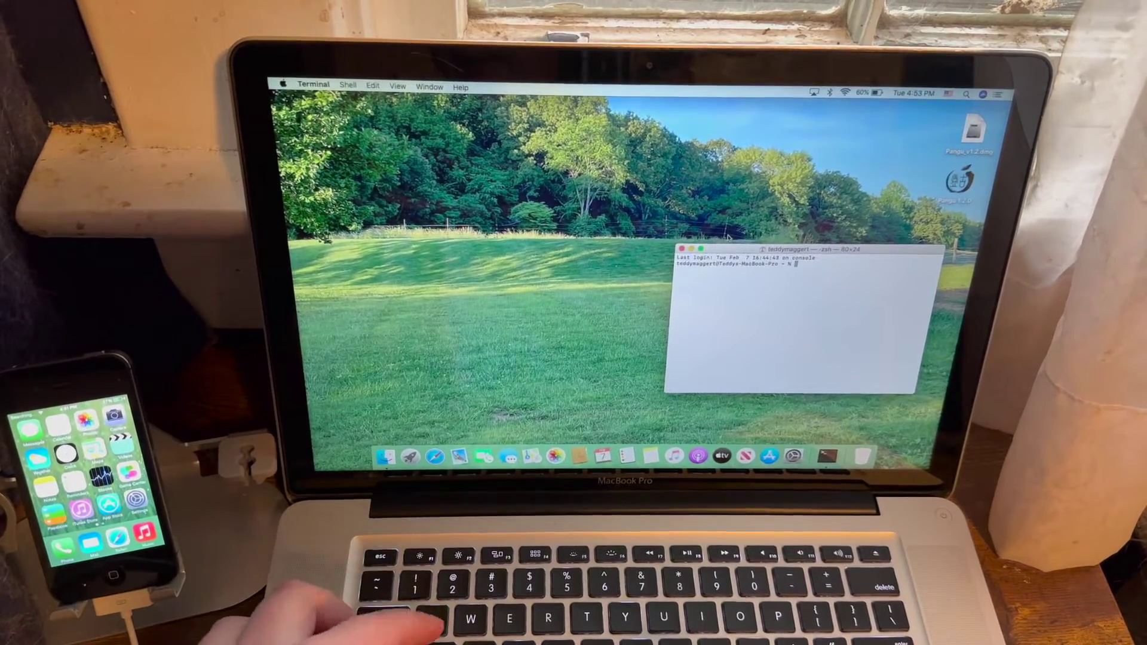
text(sudo)
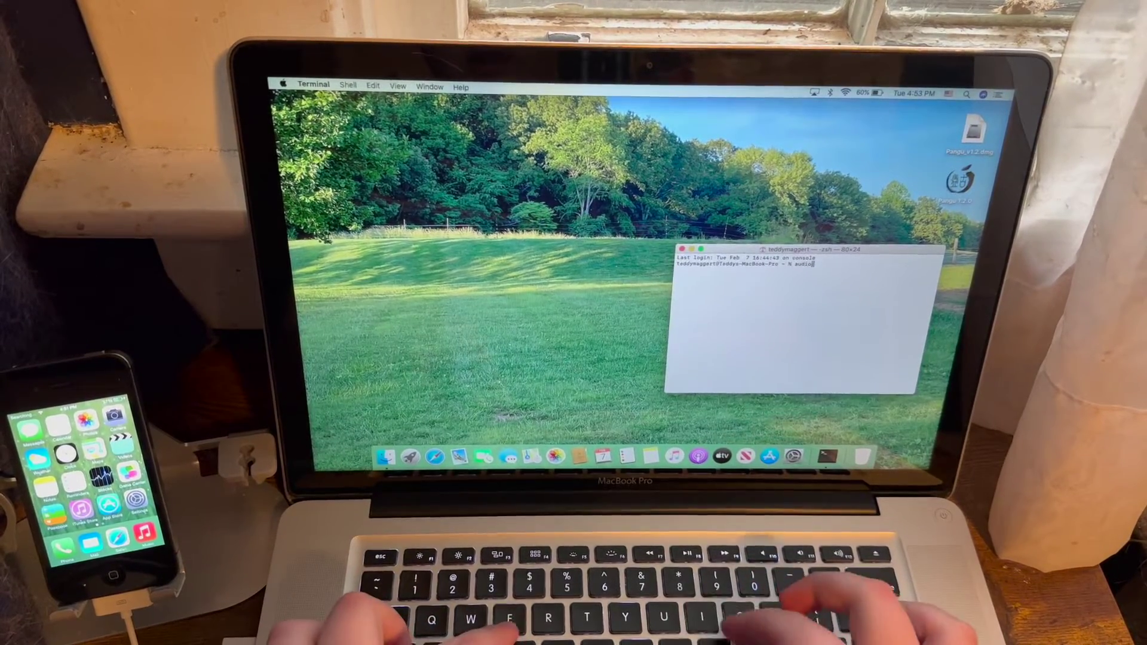
key(BackSpace)
key(BackSpace)
key(BackSpace)
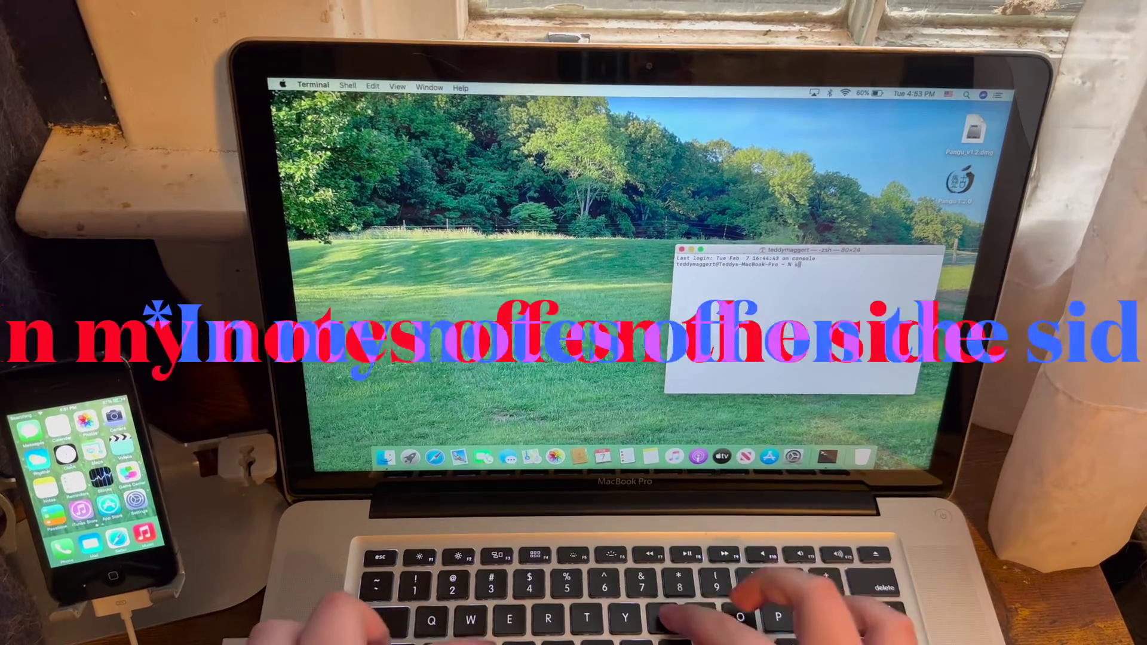
text(sudo )
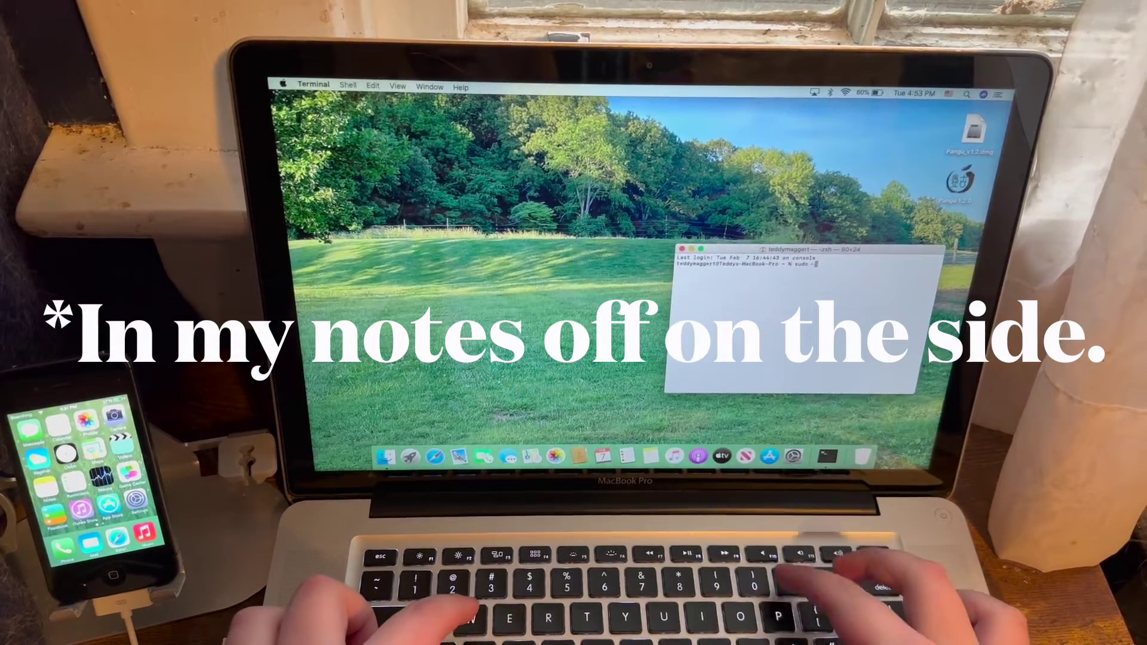
text(-s)
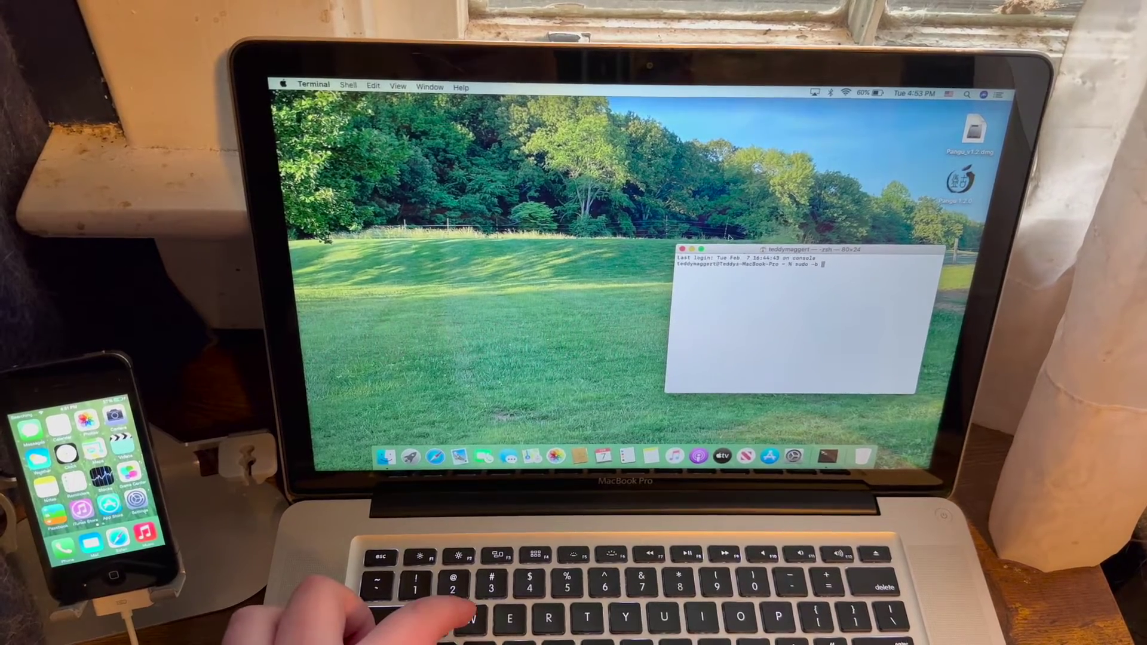
Append the /Applications/pangu.app path by dragging it from Finder's Applications folder
click(382, 444)
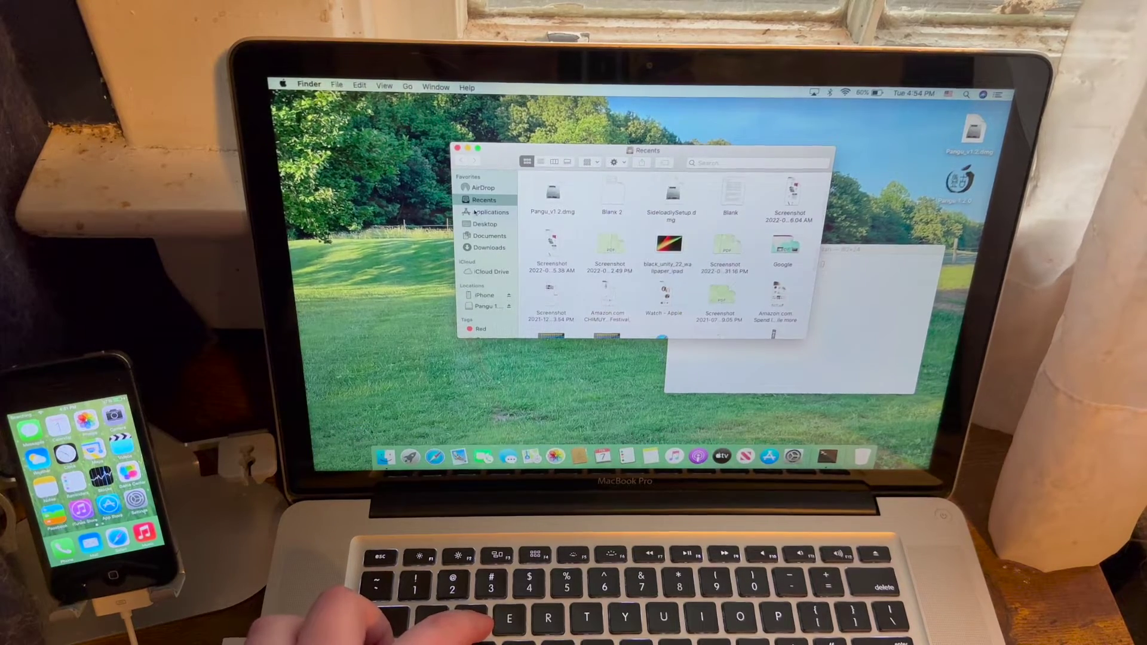
click(484, 212)
scroll(654, 278, down, 5)
drag(610, 266, 859, 266)
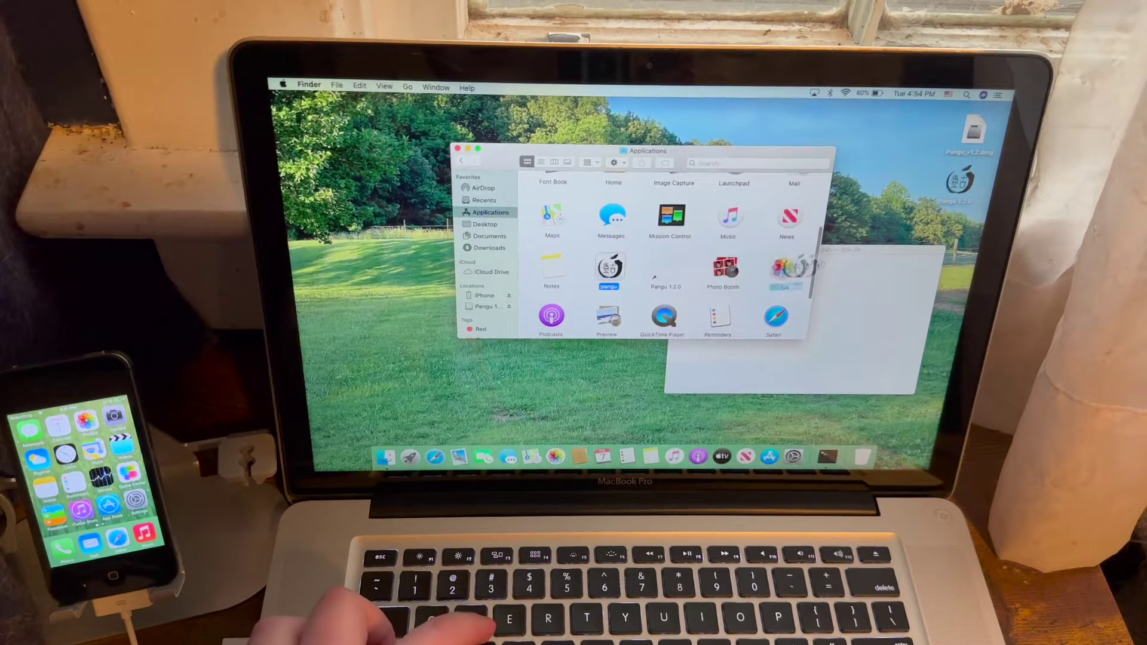
Extend the command with /Contents/MacOS/pangu and run it as root
click(852, 255)
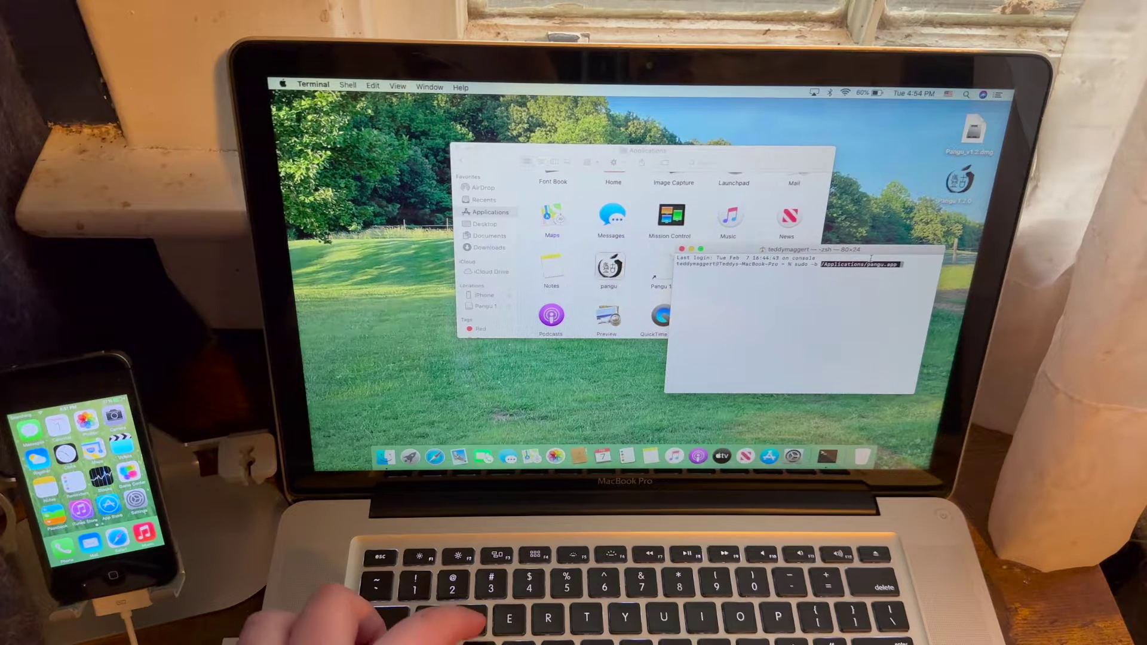
key(Right)
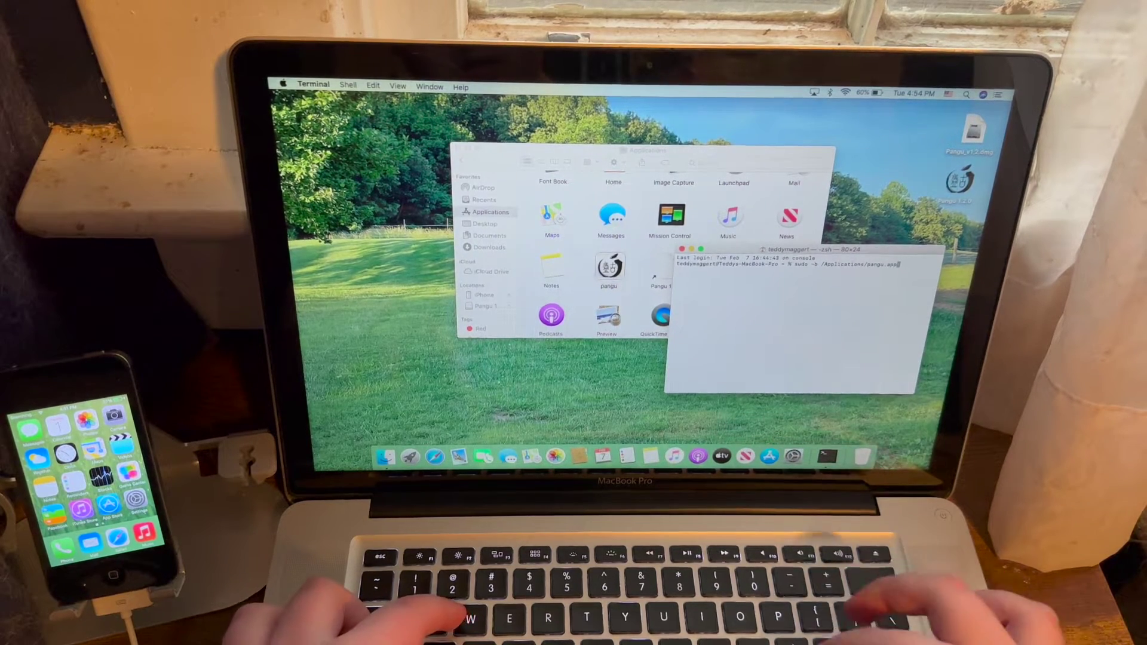
text(/Conten)
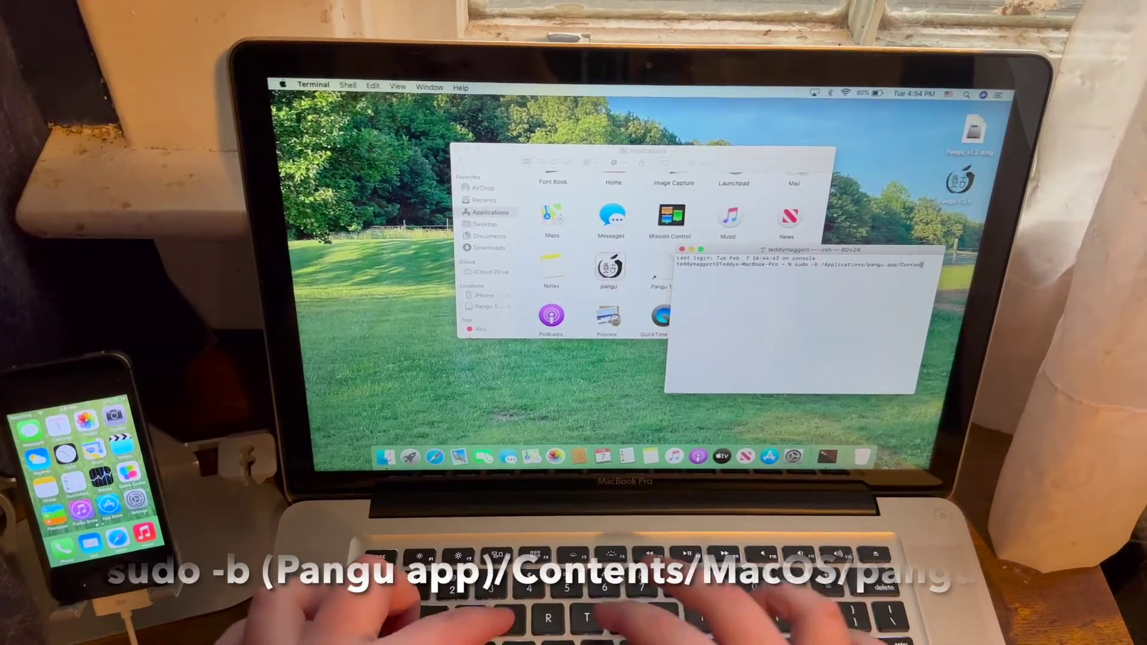
text(ts)
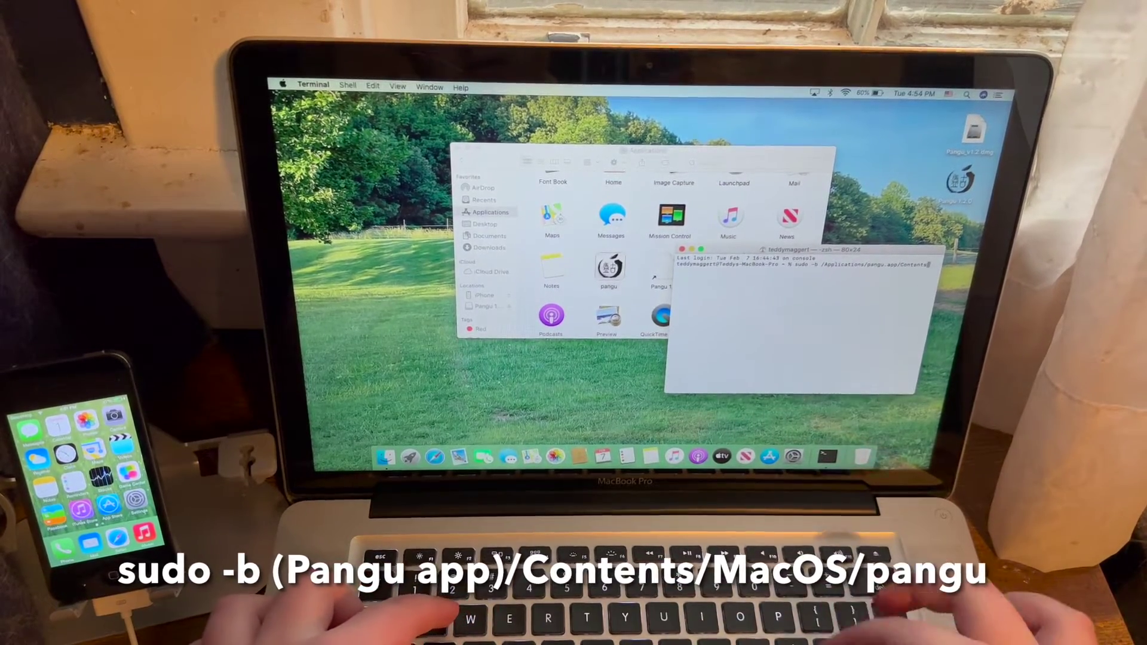
text(/MacO)
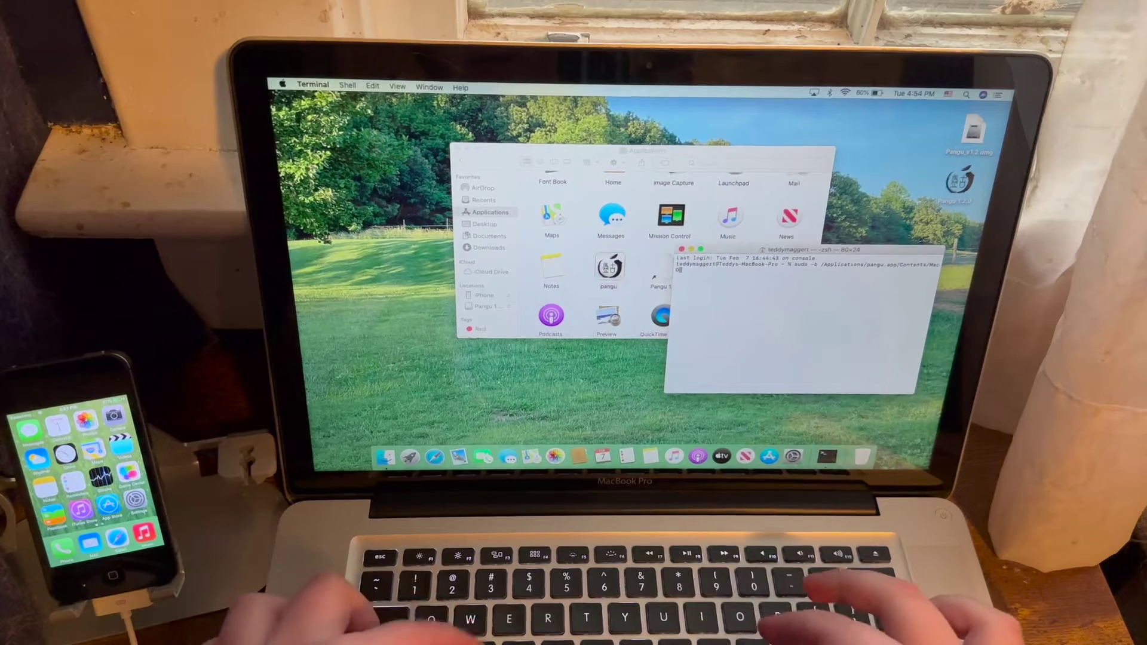
text(S/)
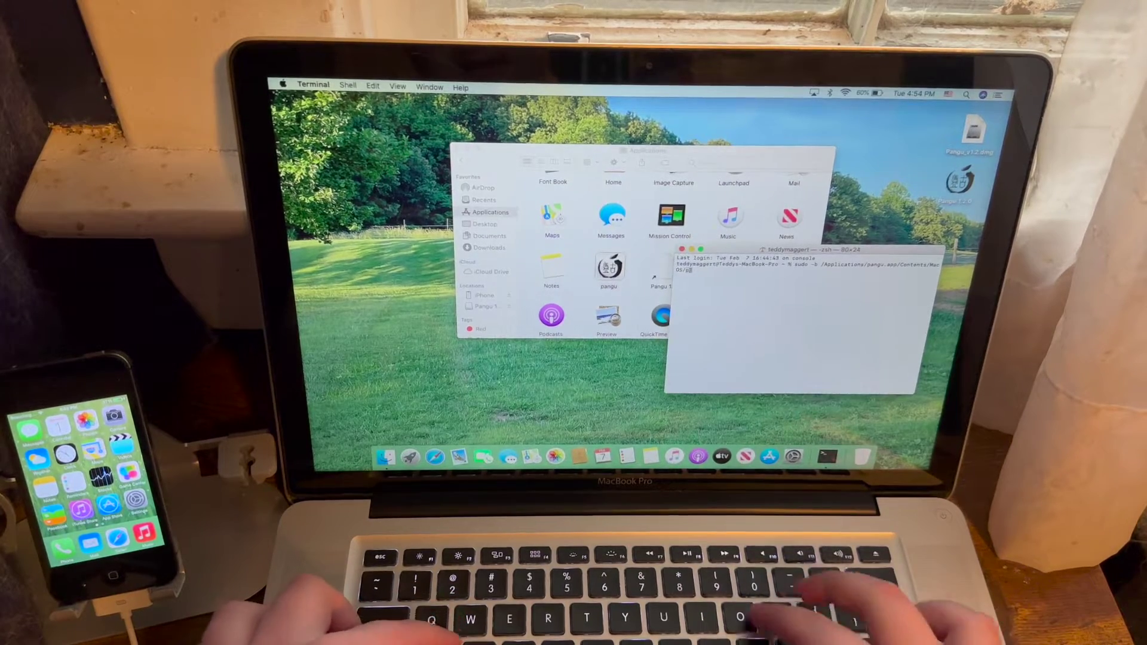
text(pangu)
key(Return)
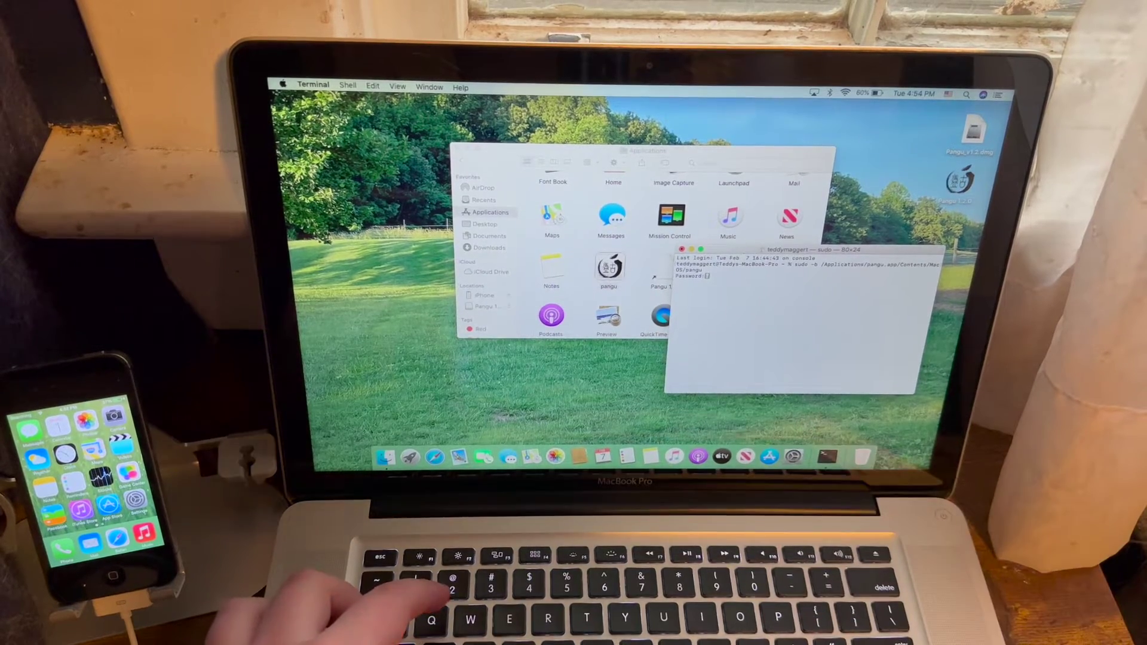
Submit the sudo password, close the Applications window, and start Pangu's jailbreak on the iPhone3,3
key(Return)
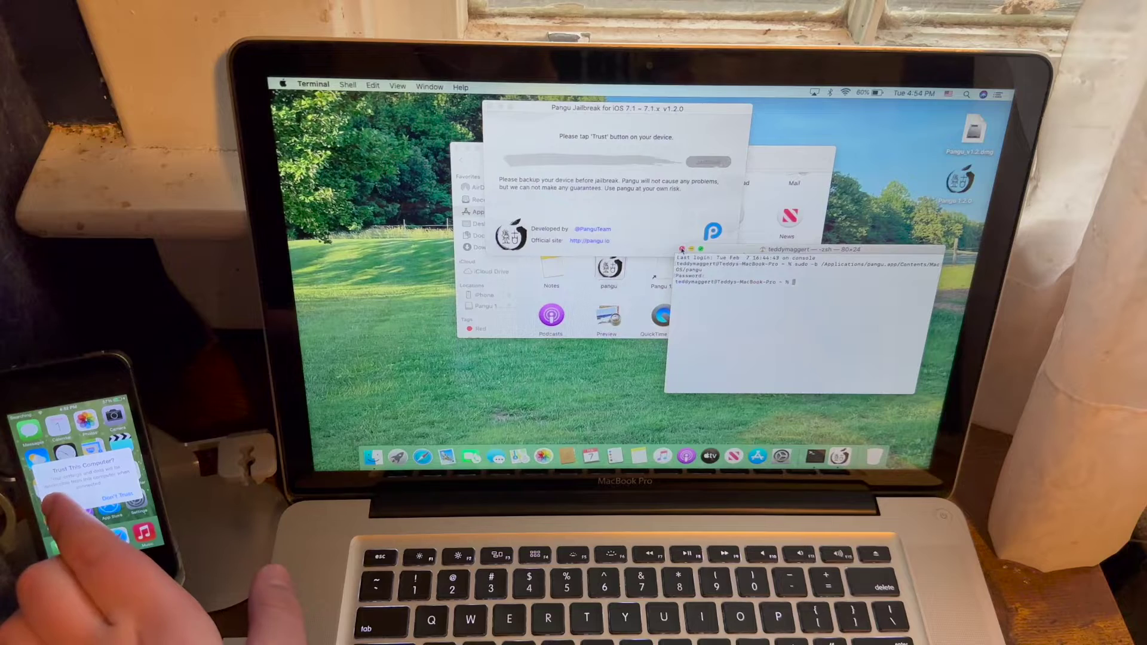
click(653, 277)
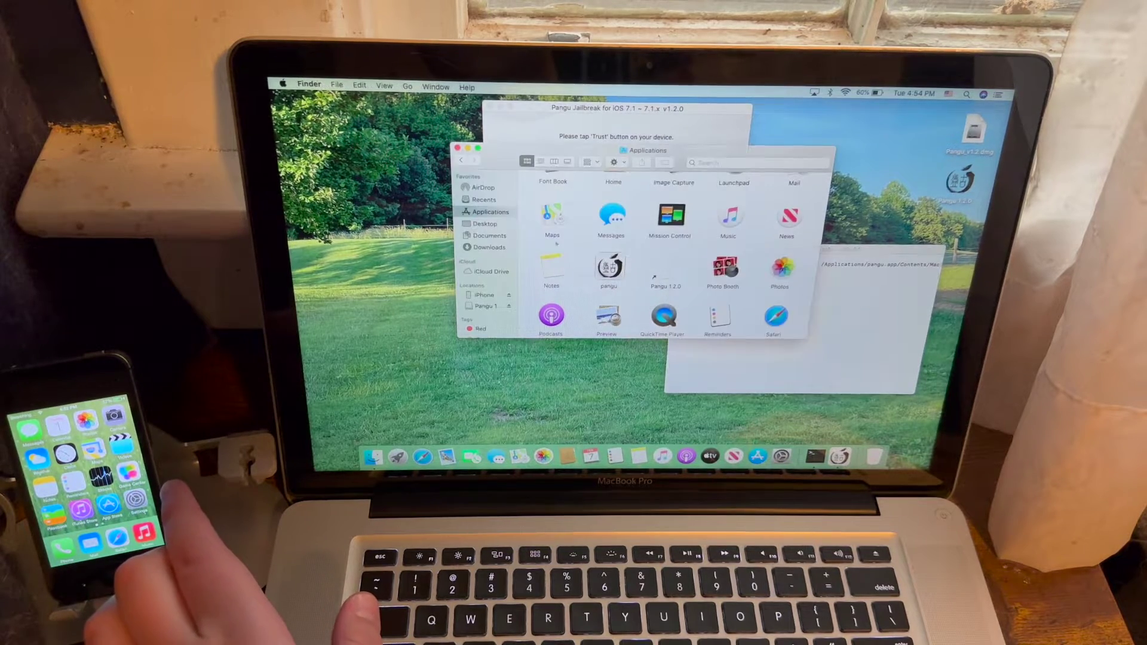
click(457, 148)
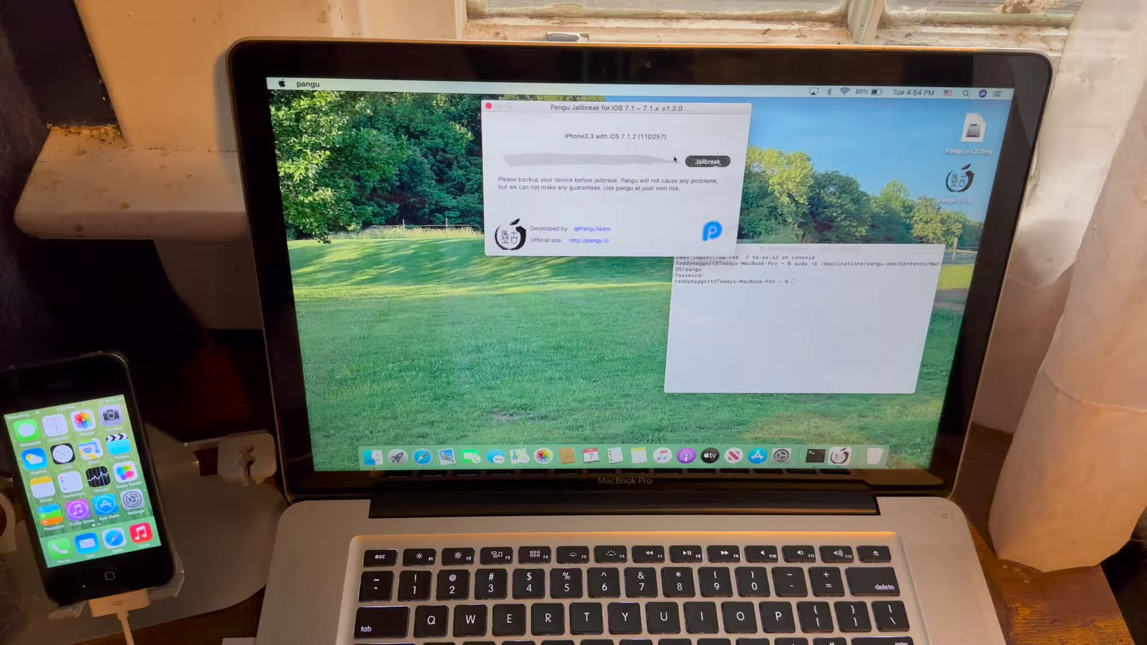
click(699, 163)
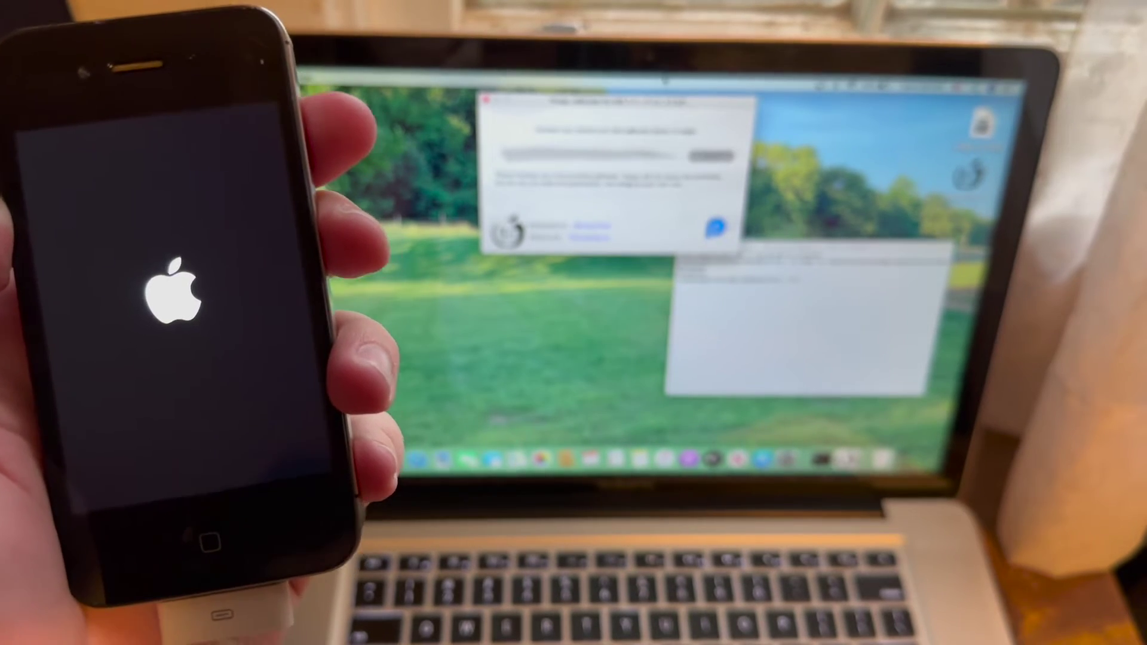
Close Pangu and Terminal, quit Terminal and remove it from the Dock, then open Pangu's Dock menu
click(488, 107)
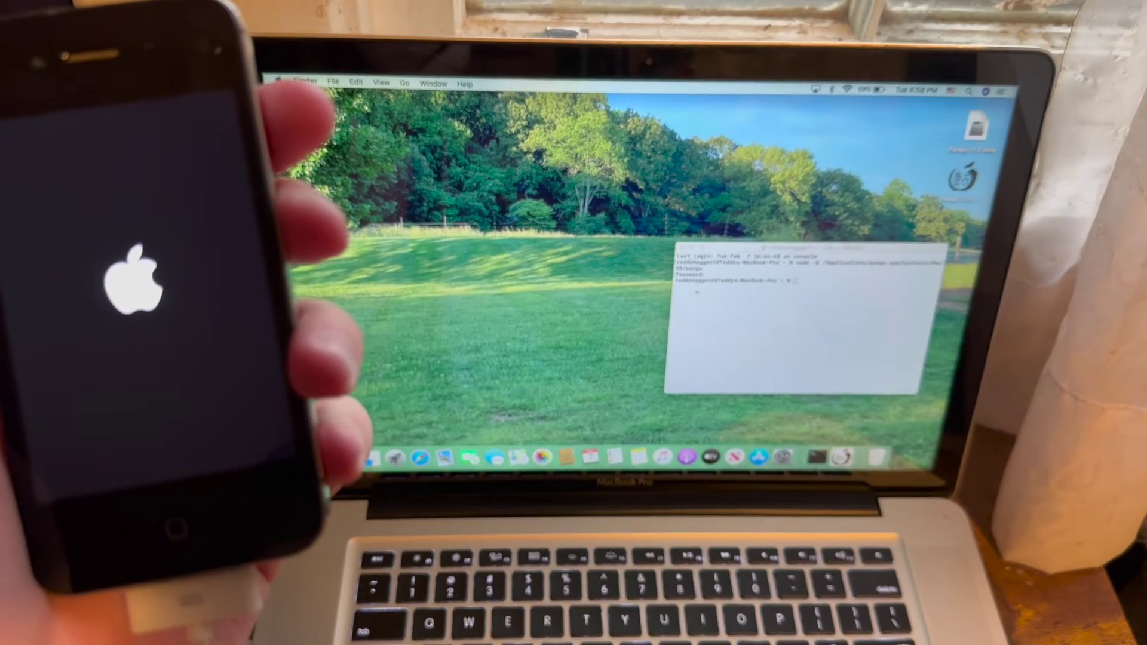
click(680, 249)
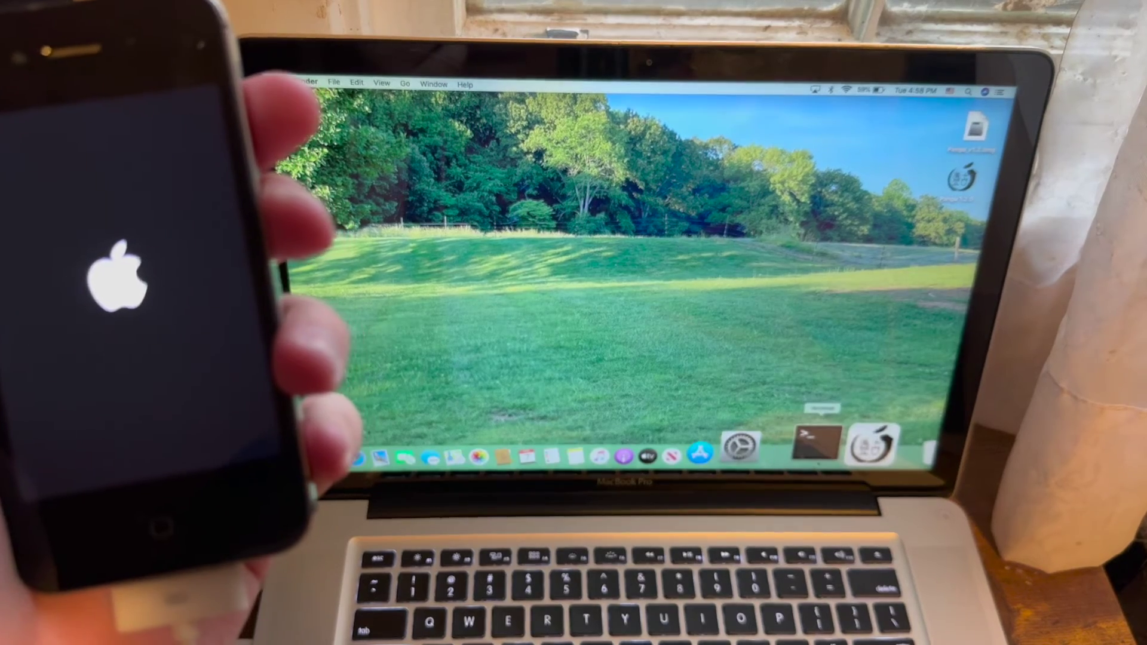
right_click(817, 441)
click(822, 403)
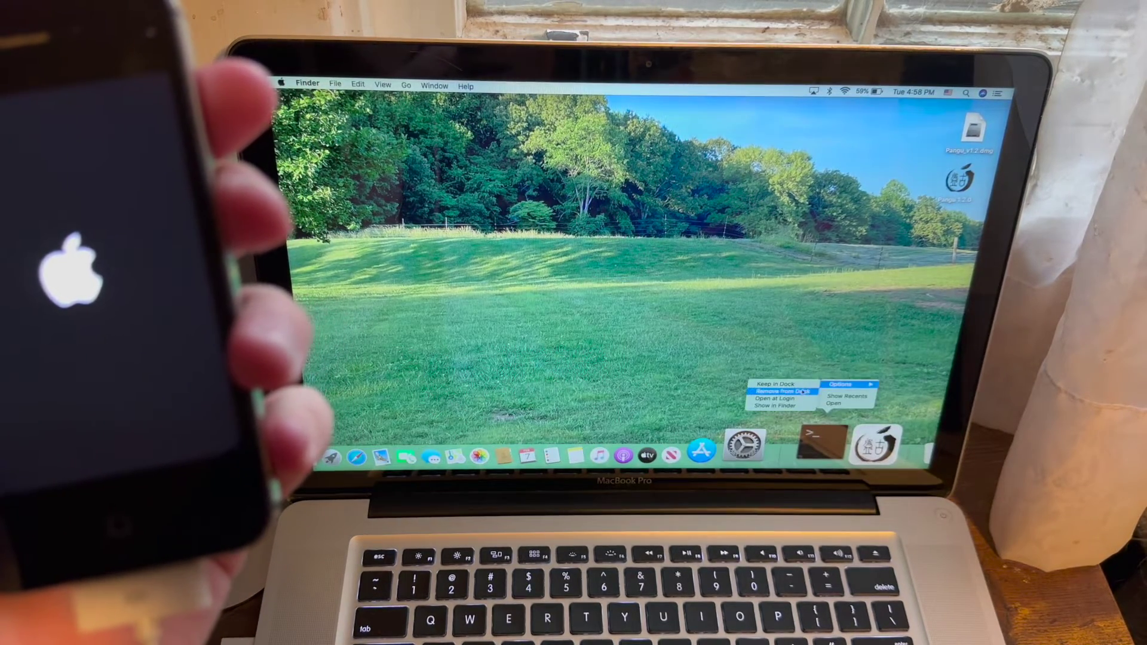
click(781, 391)
right_click(835, 441)
text(cy)
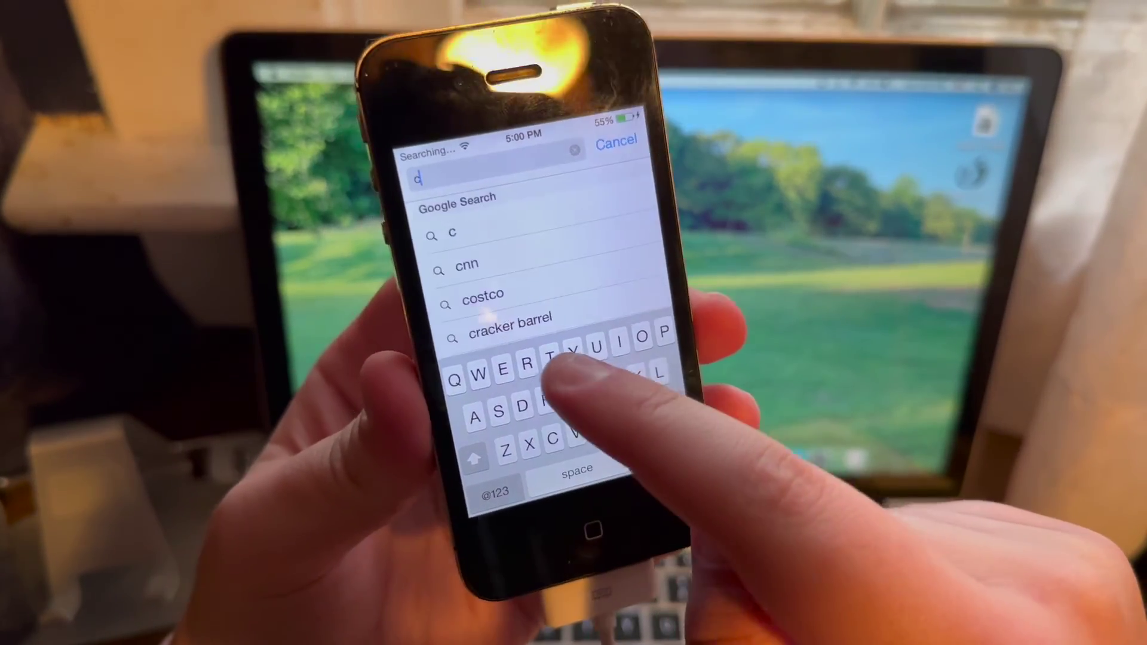
text(dia.invoxipla)
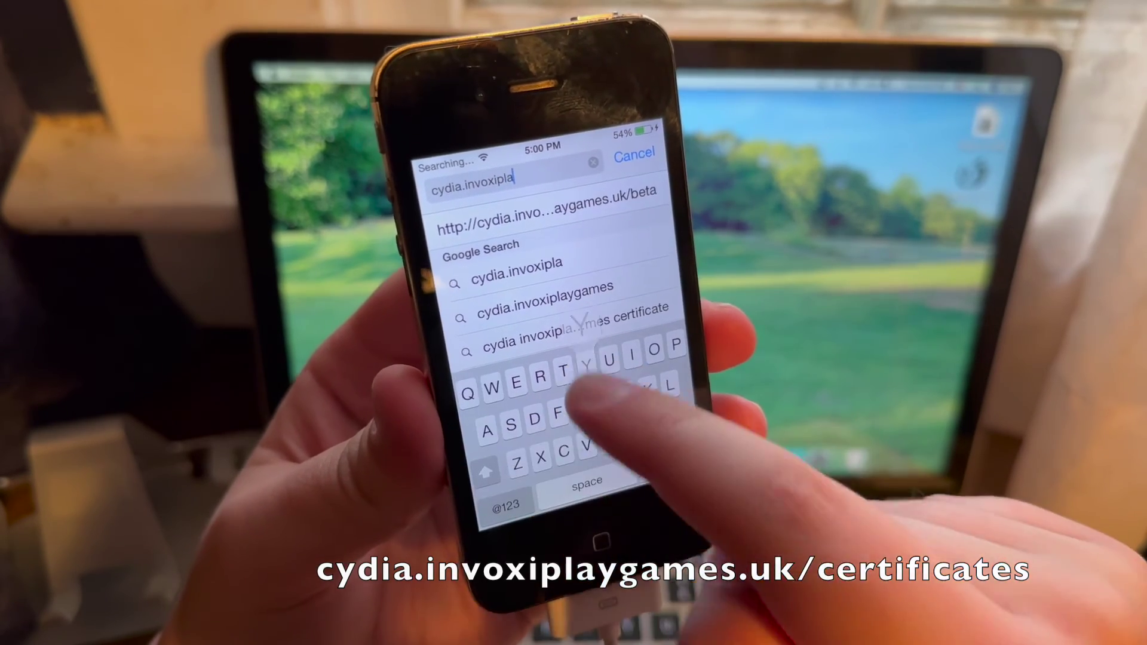
text(ygames)
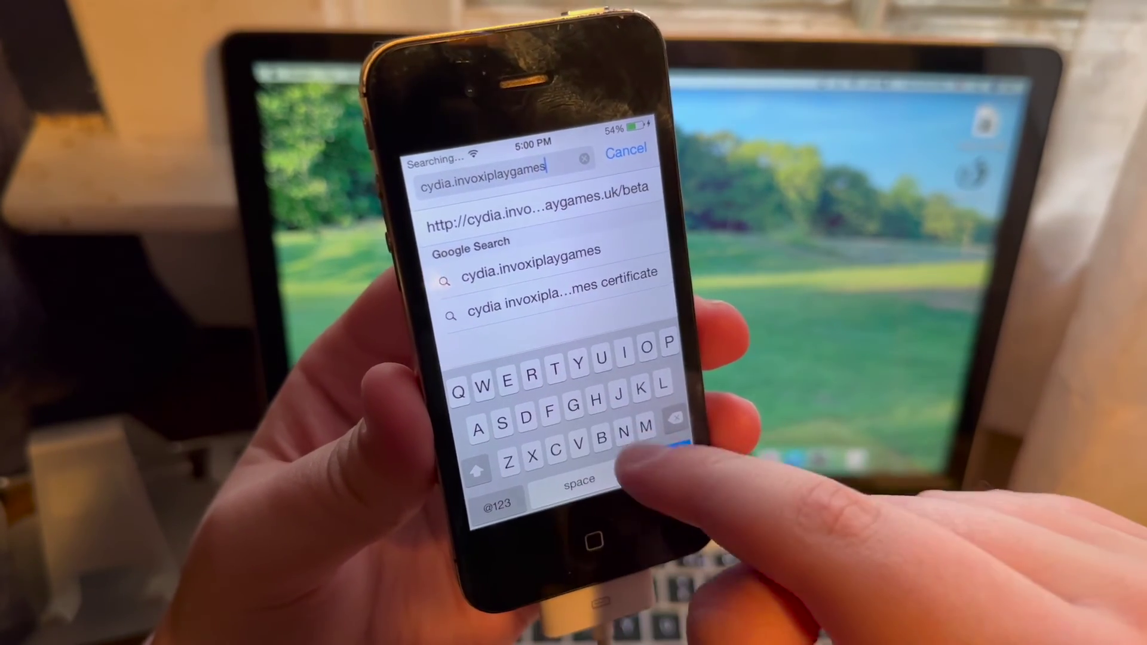
text(.uk)
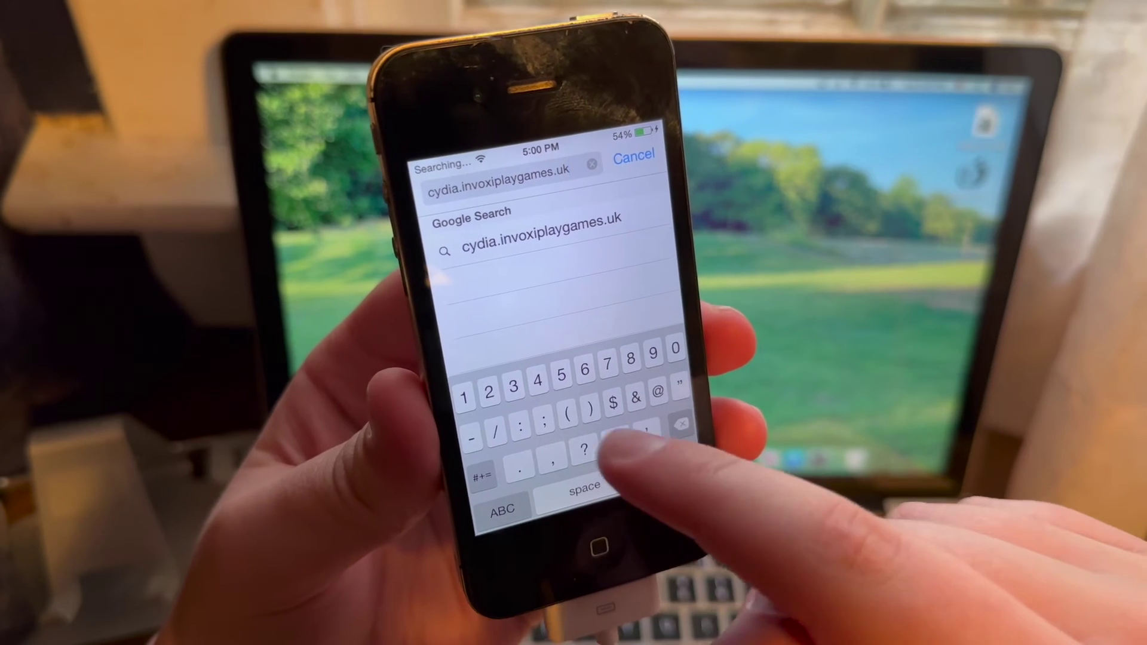
text(certific)
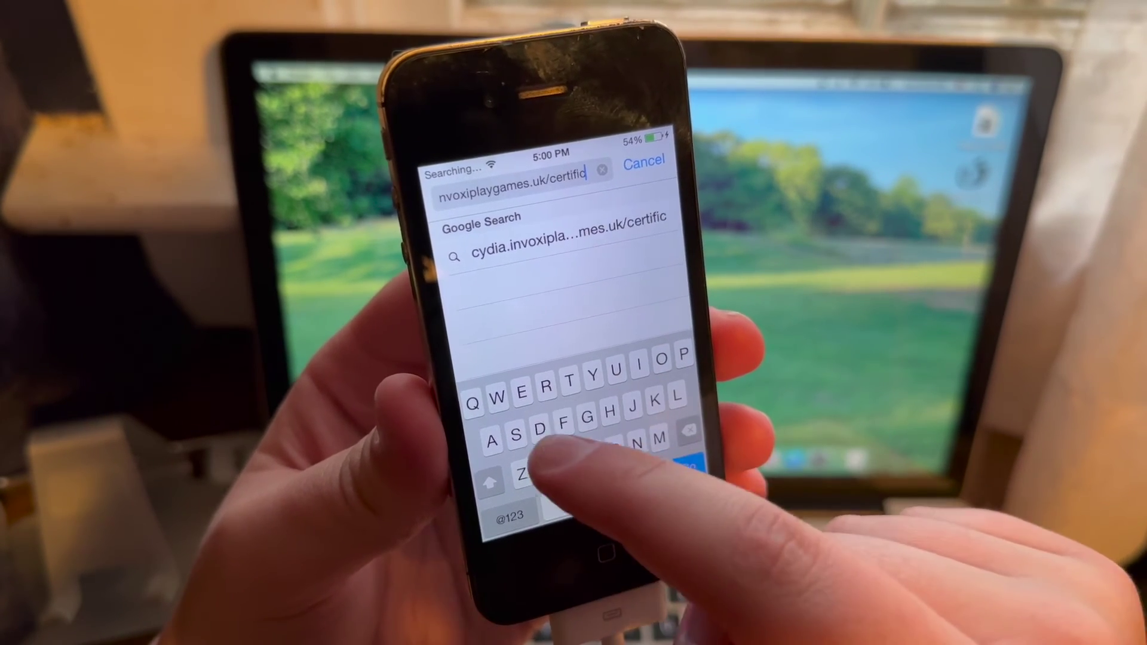
text(tes)
Load cydia.invoxiplaygames.uk/certificates in the iPhone's Safari
key(Return)
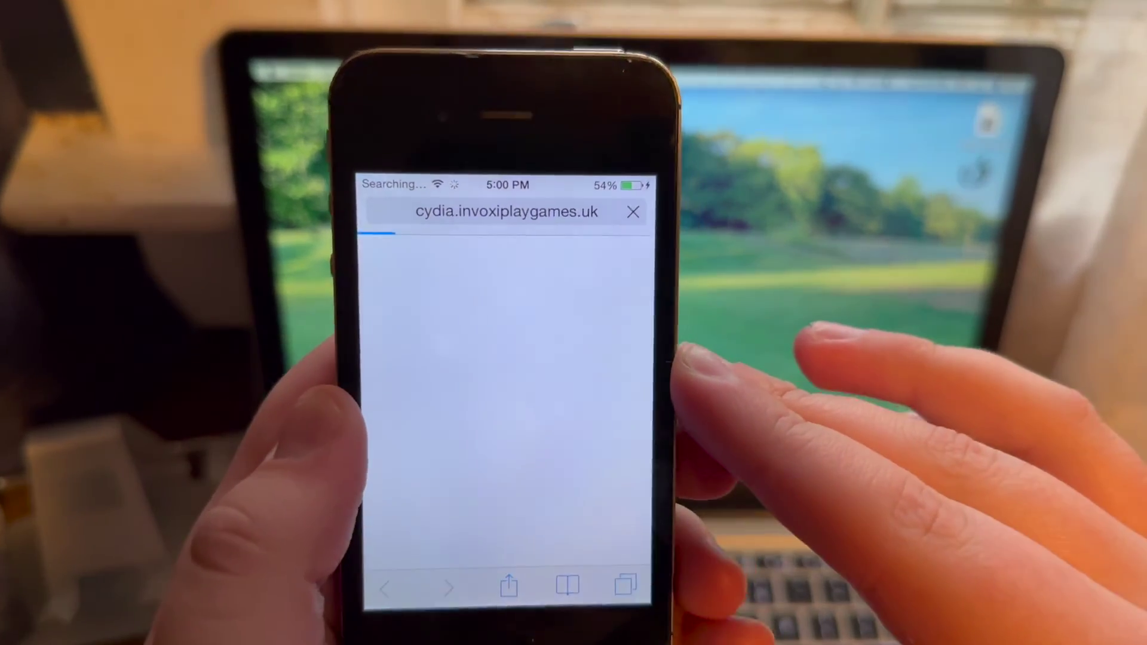
scroll(520, 403, down, 2)
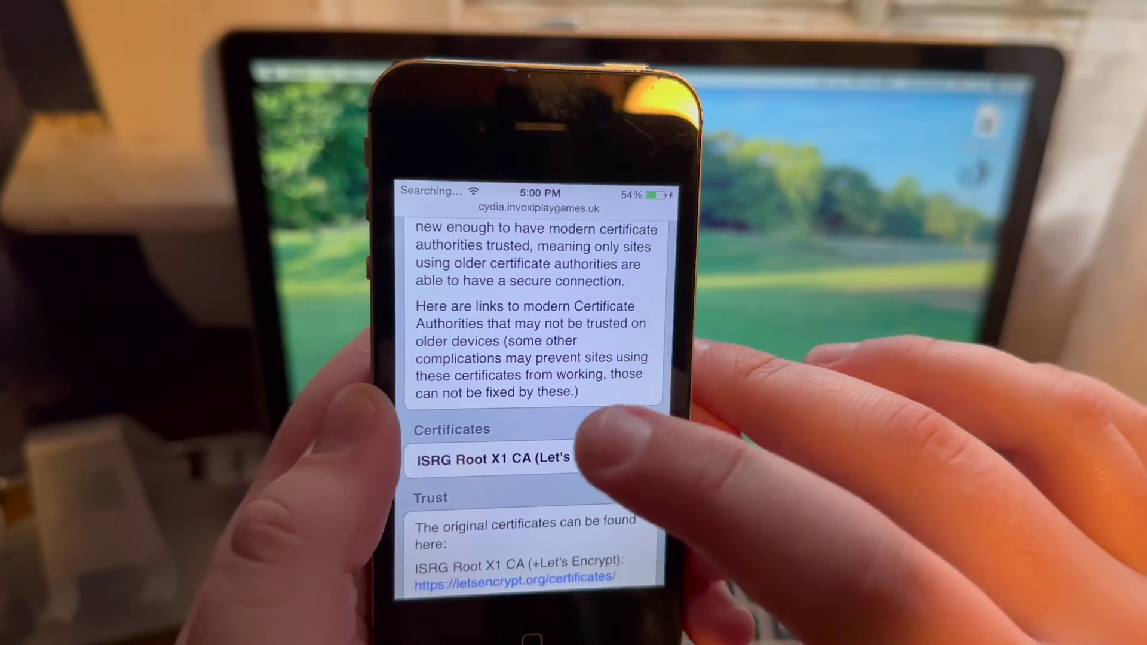
Download the ISRG Root X1 CA certificate, install it despite the warning, and finish
click(489, 463)
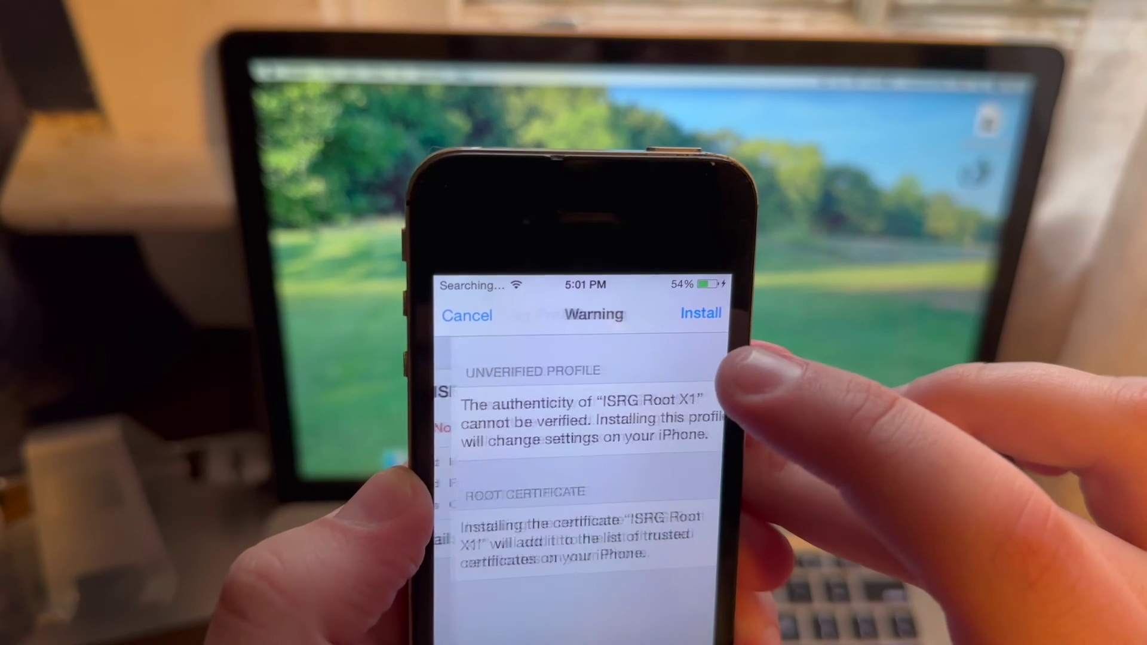
click(703, 316)
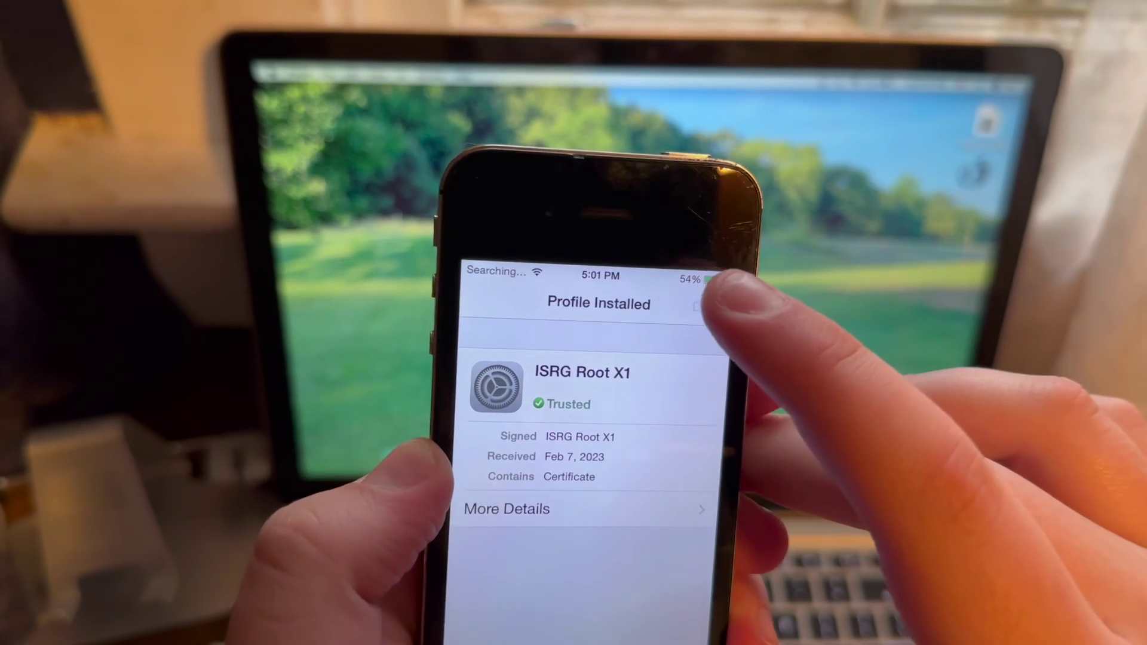
click(702, 297)
Return to the home screen and start Cydia, leaving it on Preparing Filesystem
key(Home)
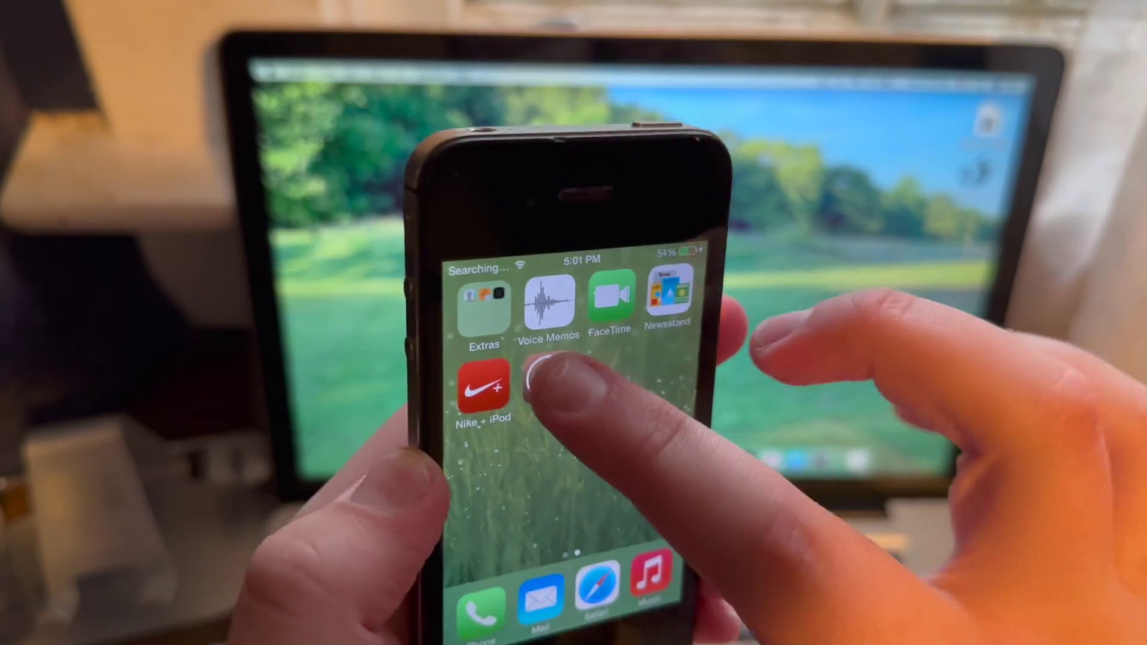
click(476, 354)
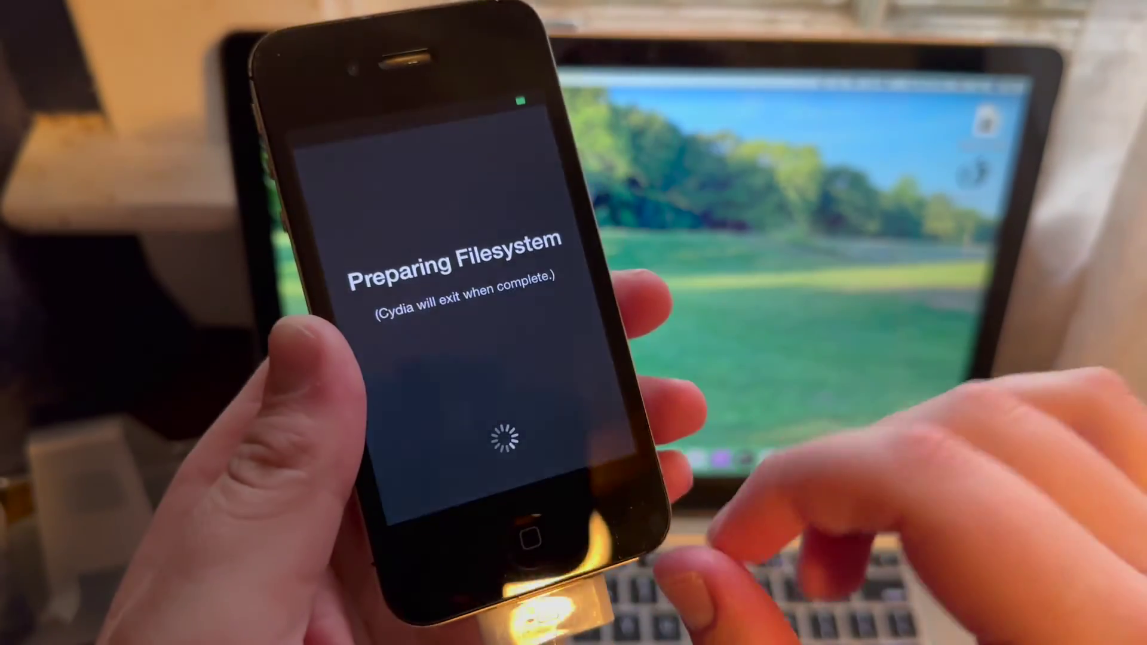